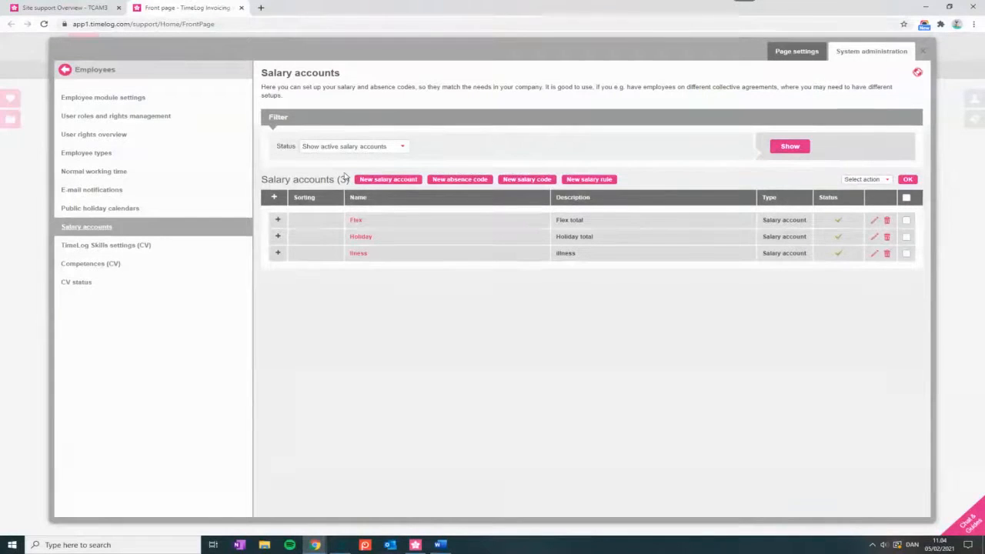
- Create and save a salary account with code 123, the name Paid Leave and the balance format Hours
click(411, 179)
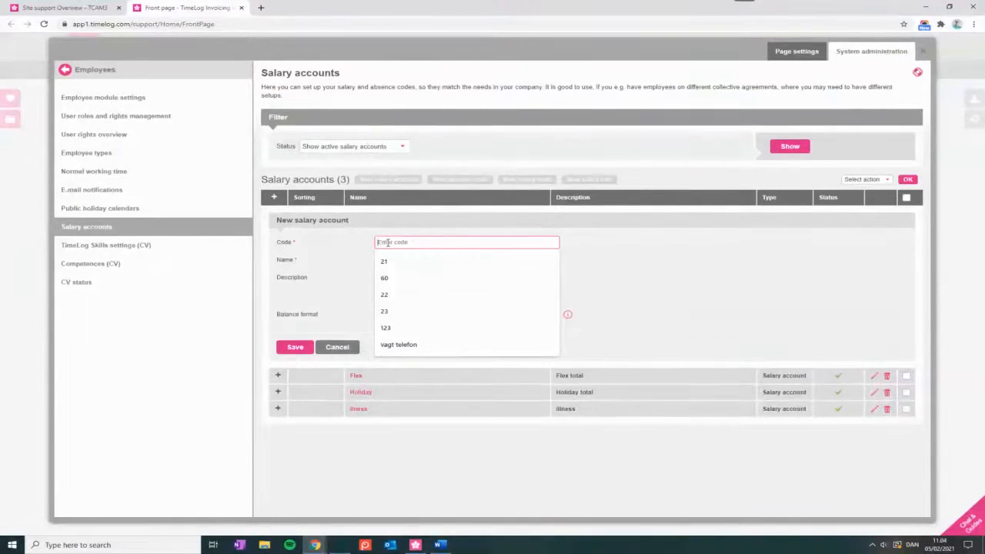
text(123)
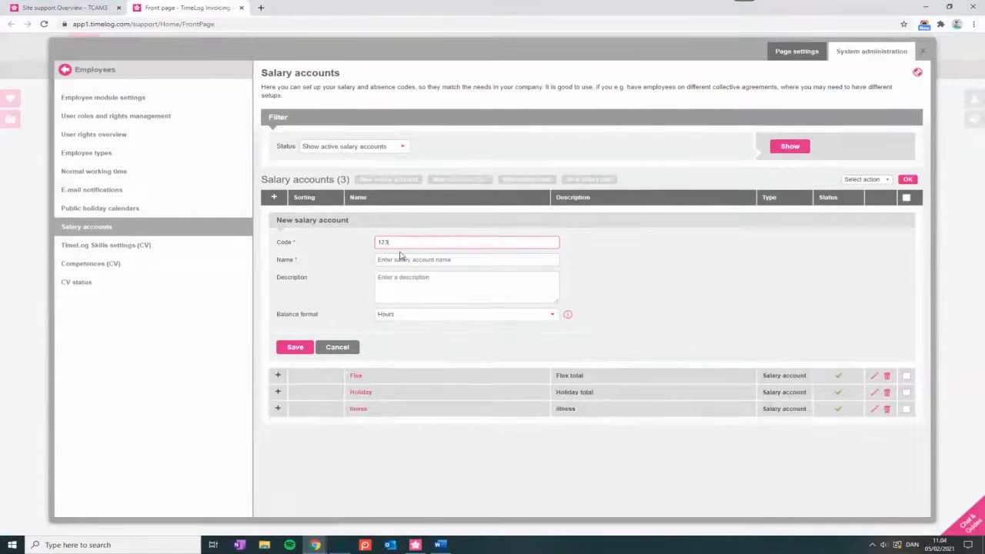
click(397, 260)
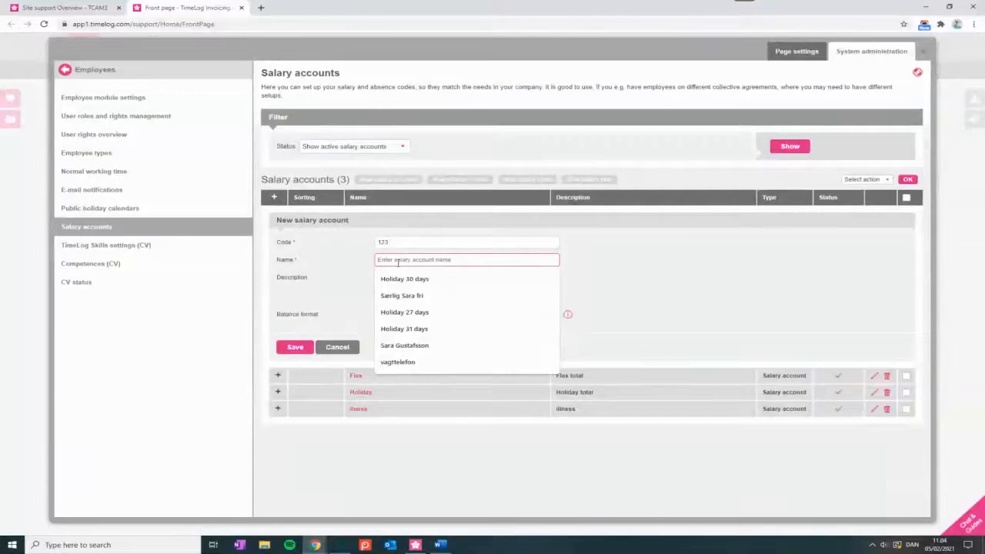
text(Paid leave)
click(403, 282)
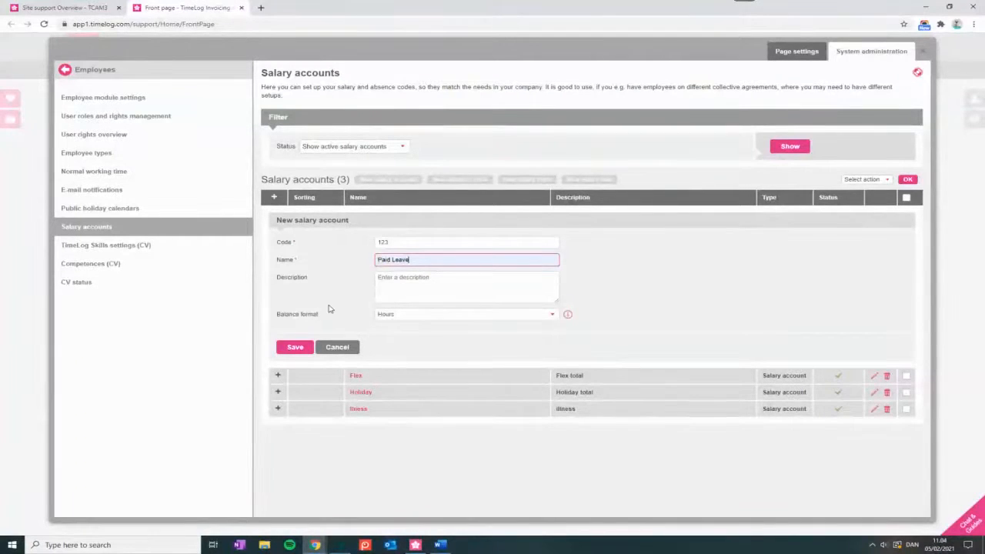
click(401, 315)
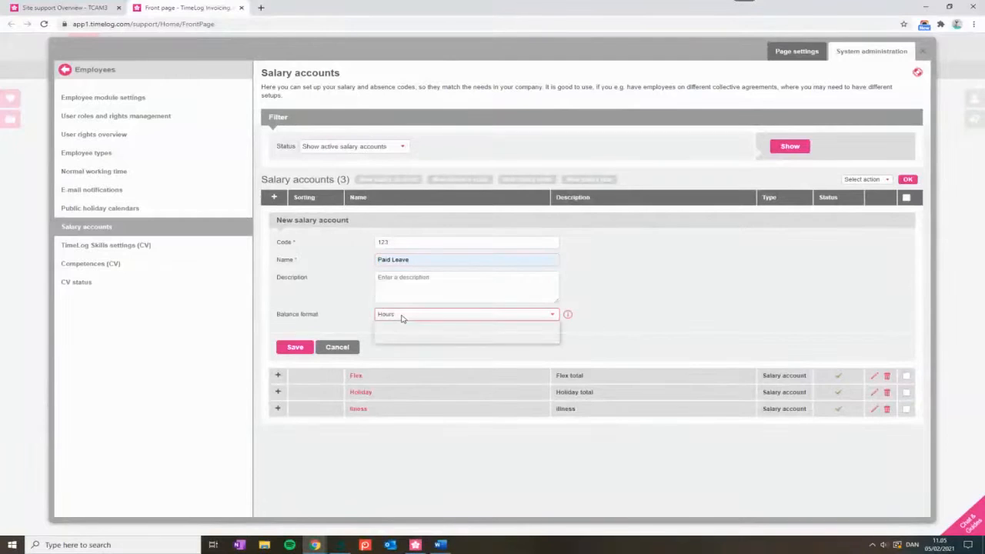
click(406, 331)
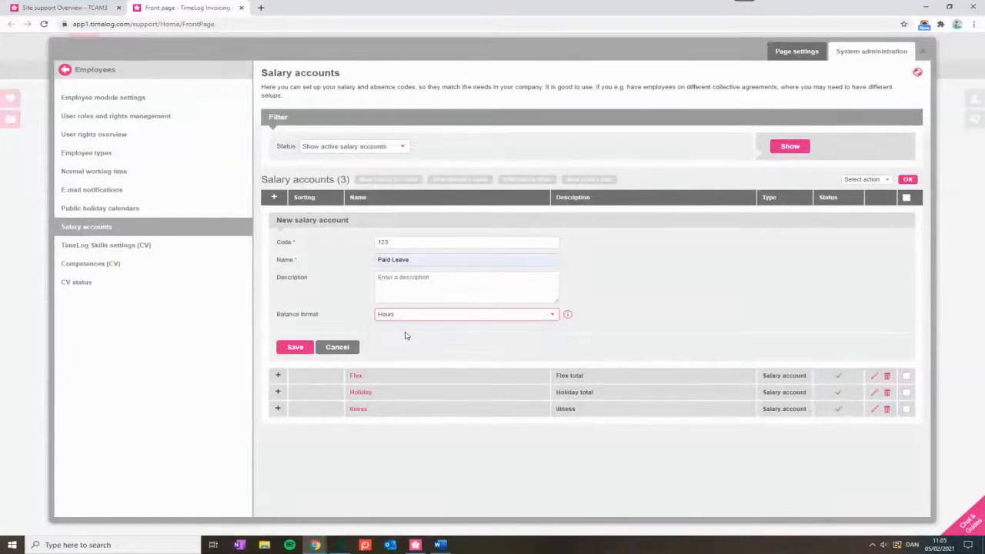
click(291, 347)
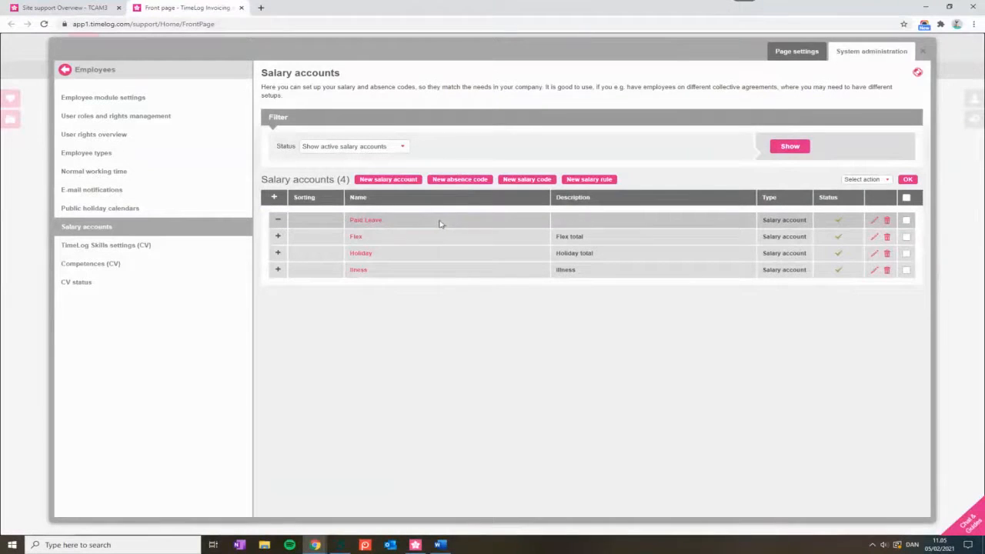
- Start a new absence code with sorting 123, the name Parent leave and the absence type Vacation
click(473, 181)
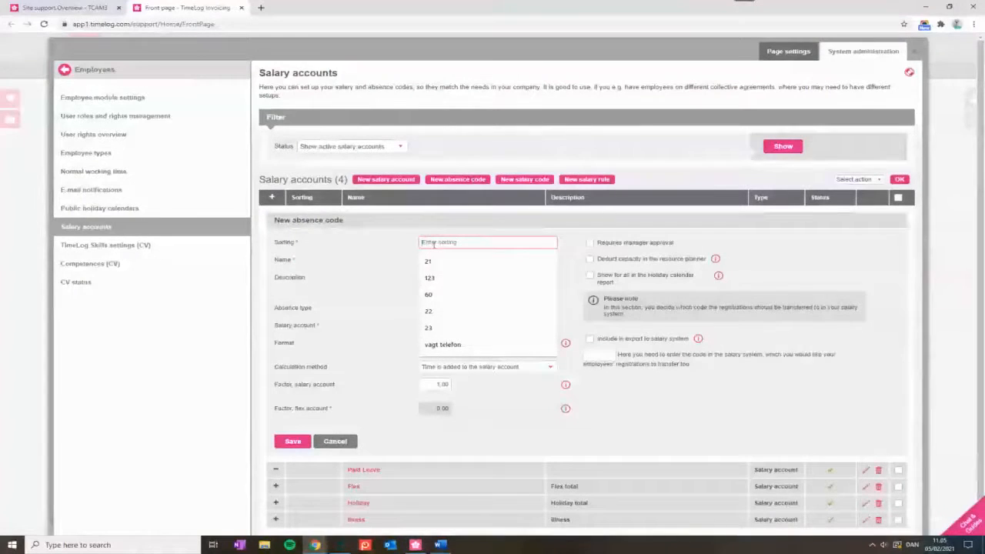
text(123)
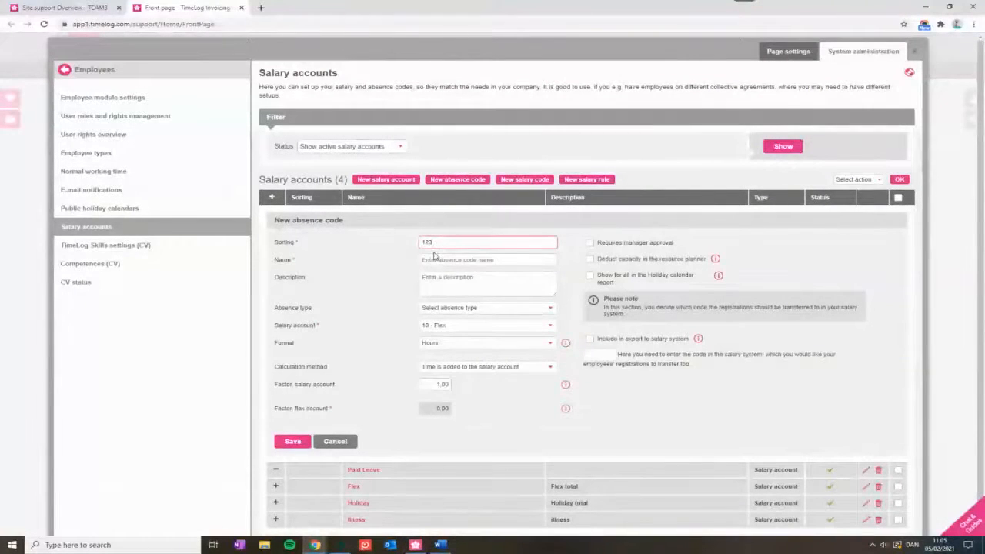
click(440, 259)
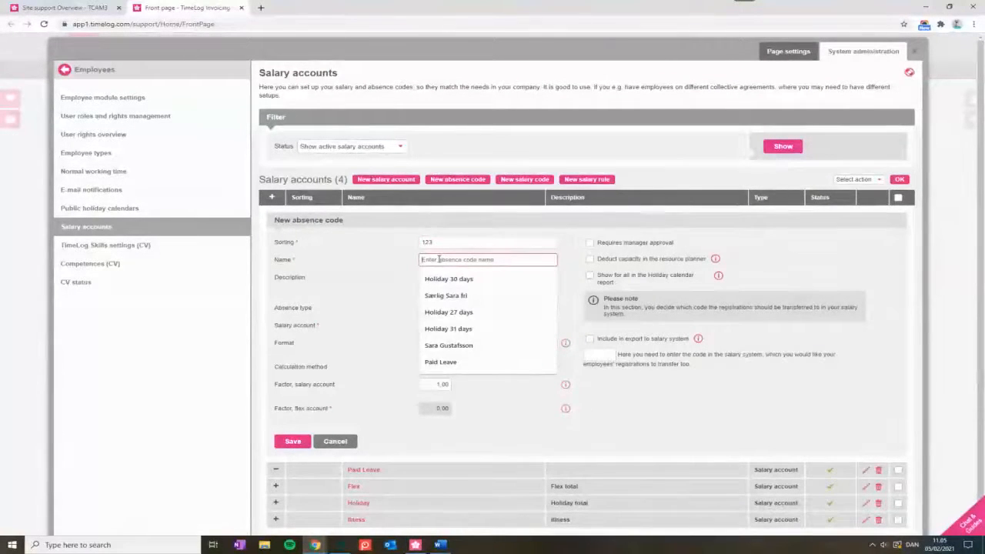
text(Parent leave)
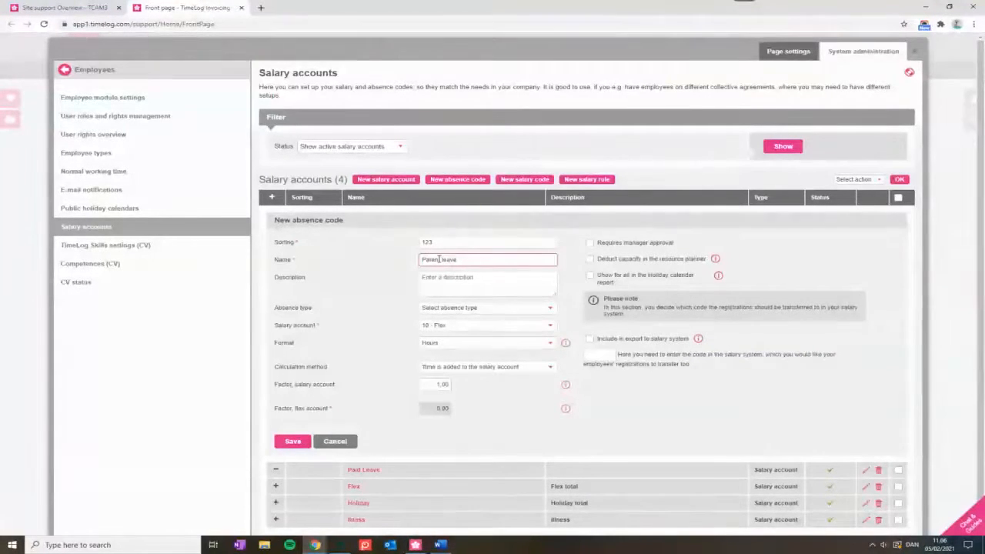
click(488, 309)
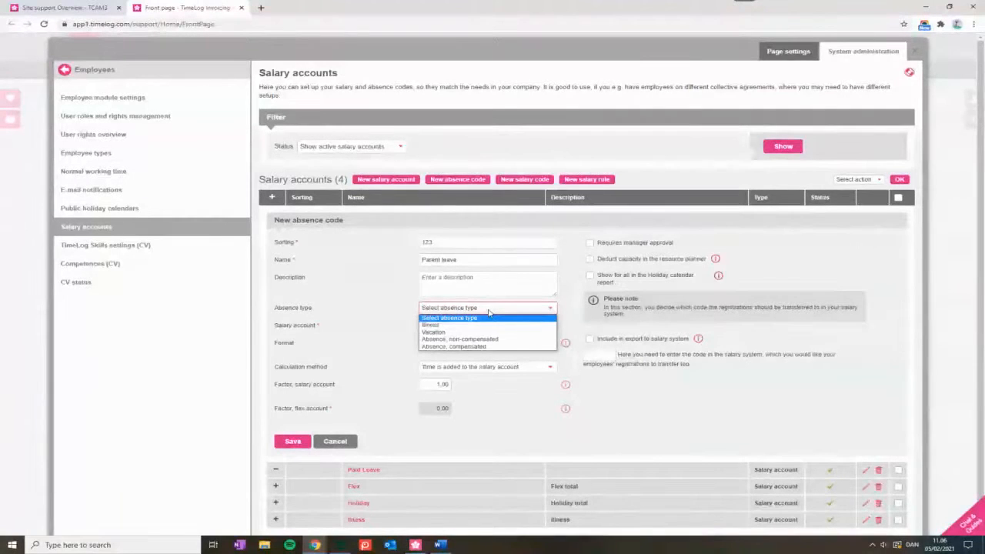
click(454, 333)
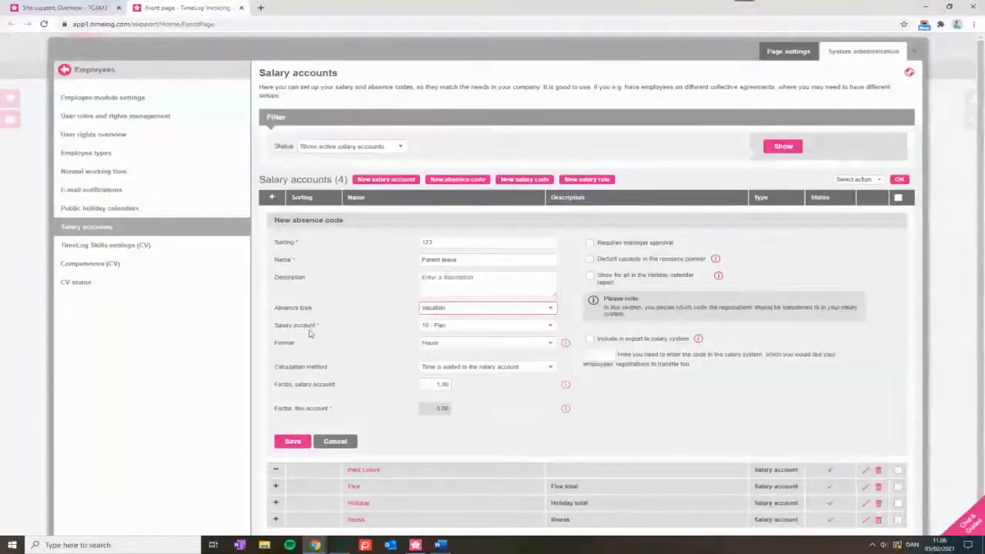
- Link the absence code to 123 - Paid Leave, in half and full days, with time subtracted from the salary account
click(459, 326)
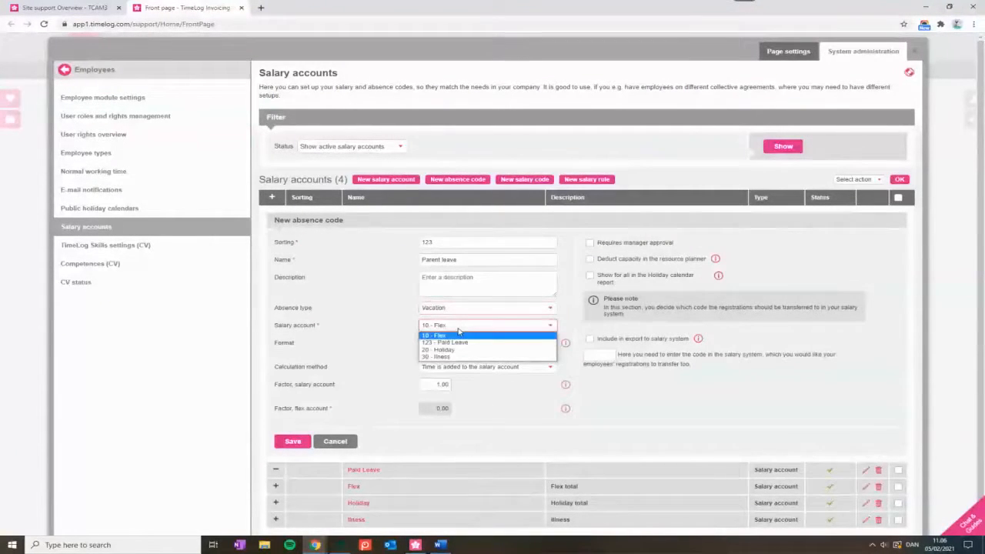
click(468, 343)
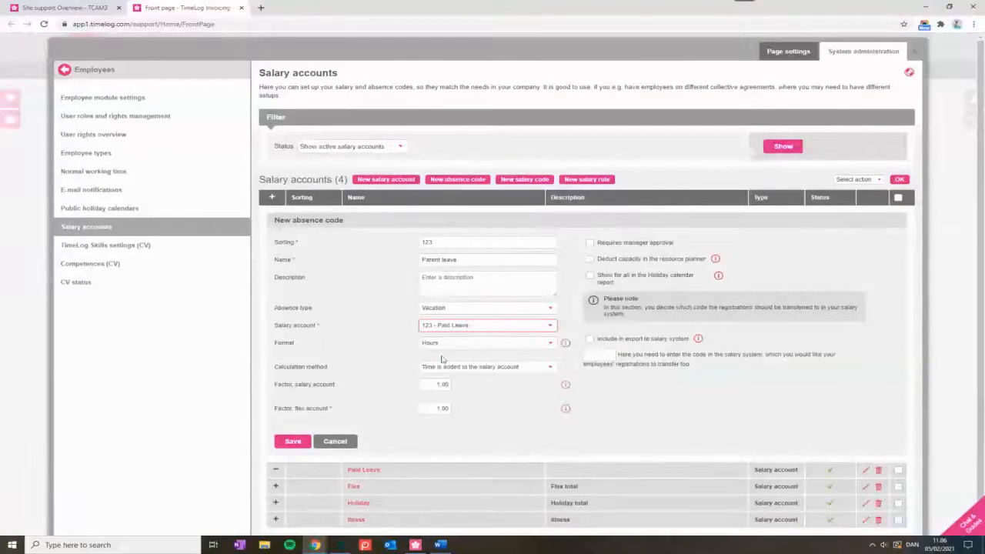
click(466, 348)
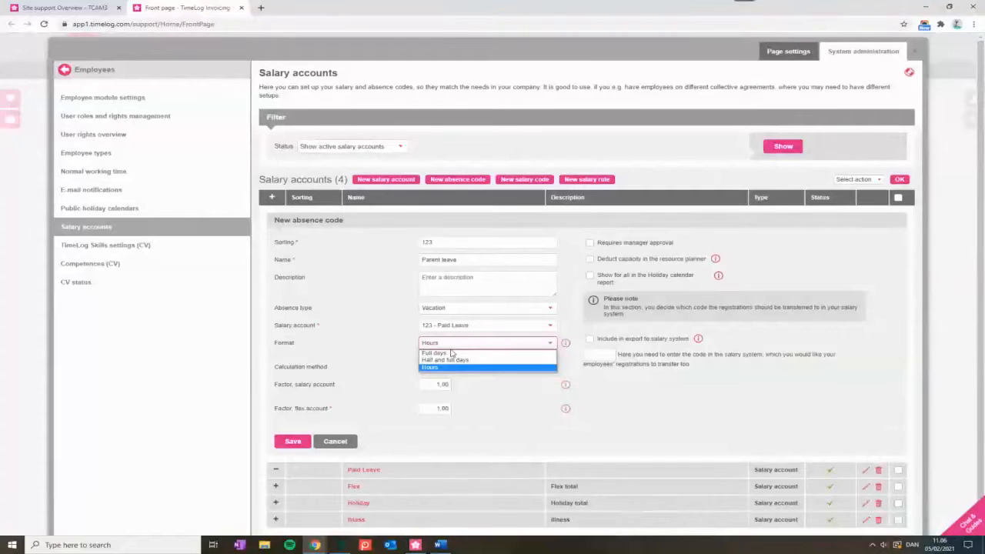
click(489, 362)
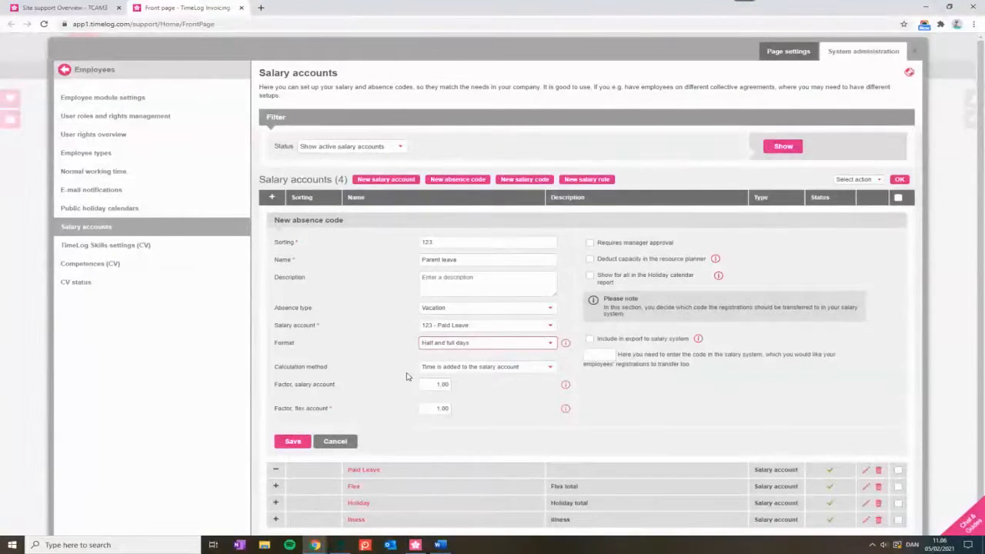
click(475, 368)
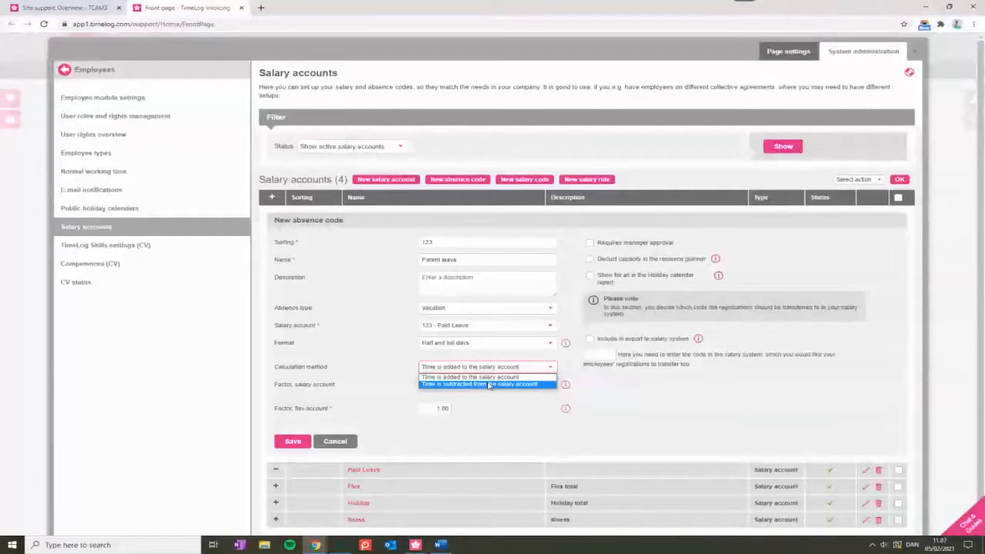
click(491, 384)
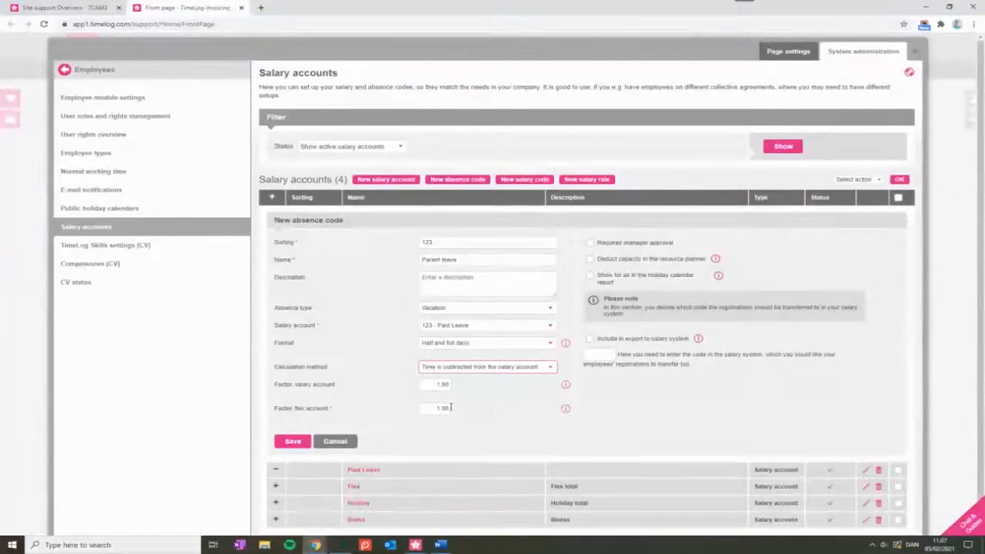
- Make the absence code require manager approval, deduct capacity in the resource planner and show for all in the Holiday calendar report
click(590, 243)
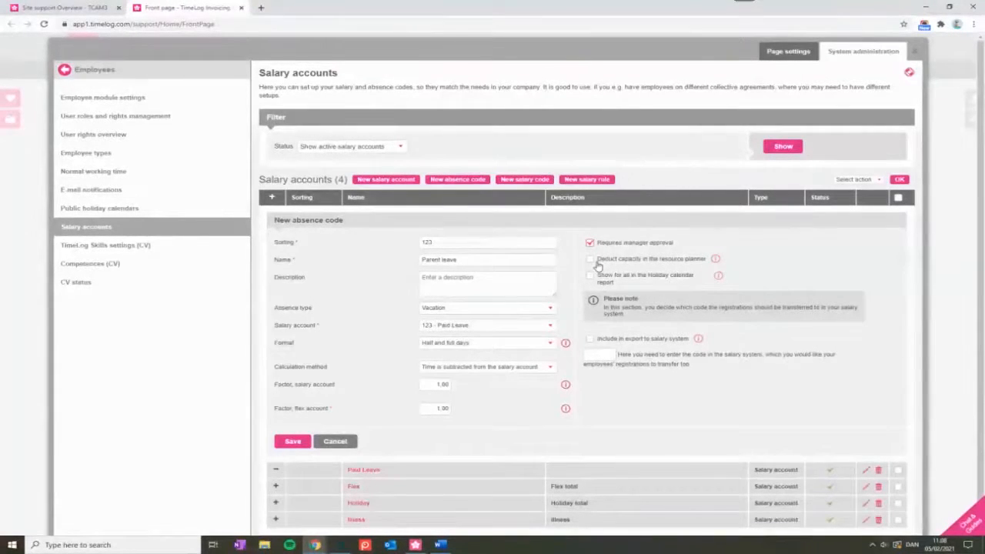
click(593, 263)
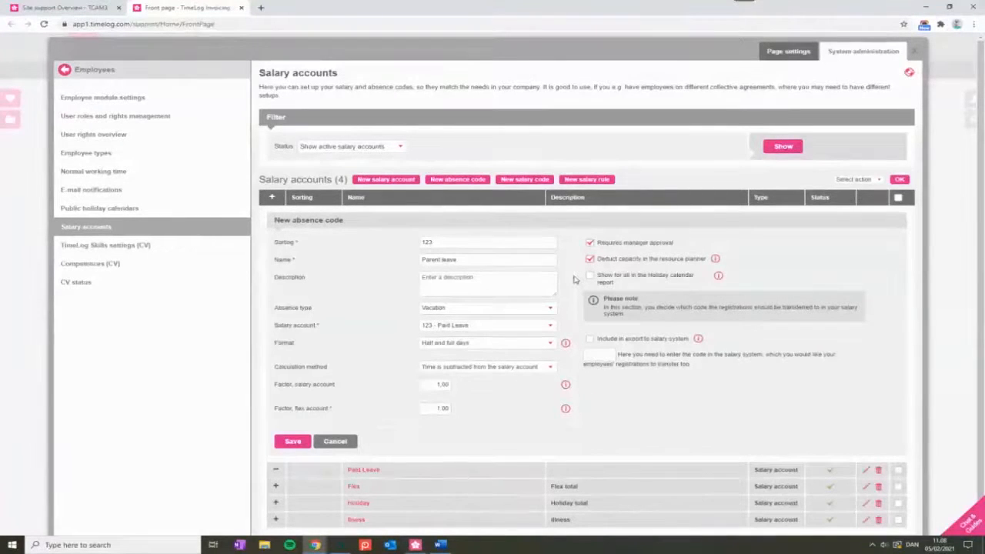
click(589, 276)
- Include the absence code in the export to the salary system with code 123 and save it
click(590, 340)
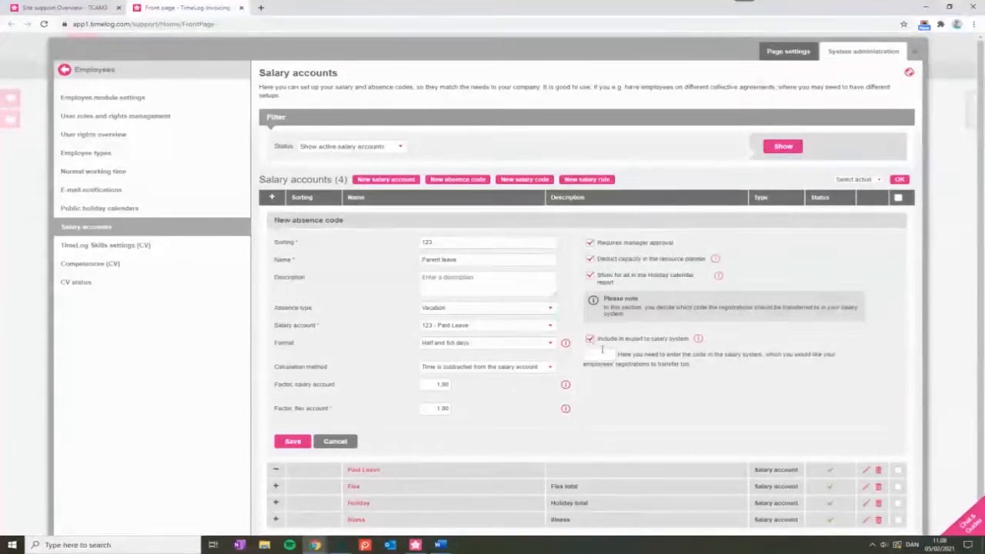
click(604, 354)
text(12)
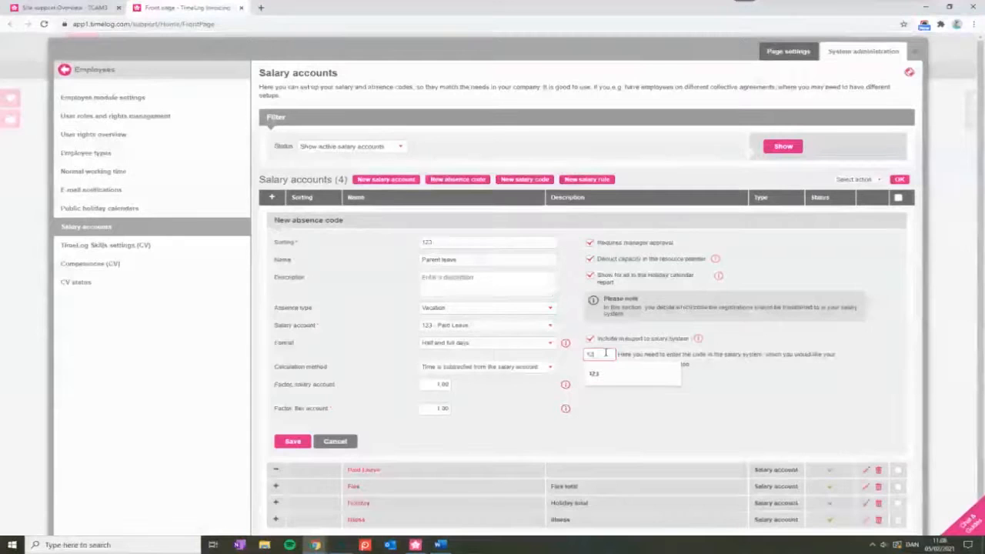
text(3)
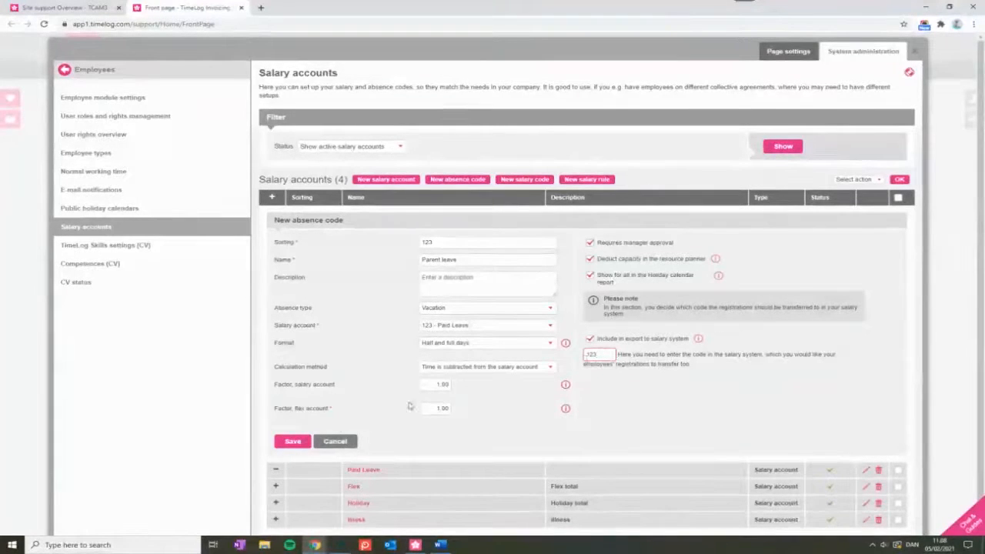
click(293, 444)
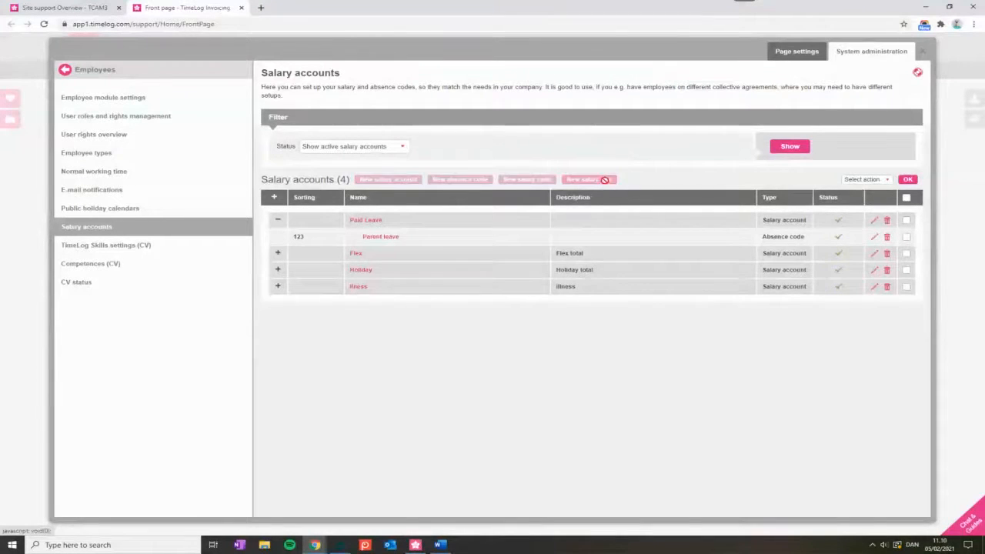
- Start a new salary rule, compare the explanations of both accumulation rule types, and choose Automatic accumulation
click(606, 184)
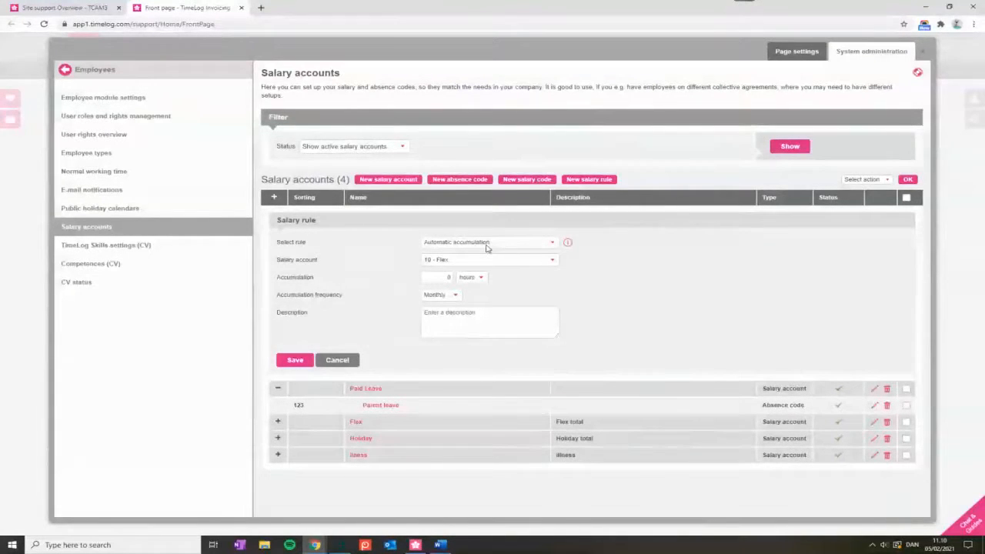
mouse_move(568, 244)
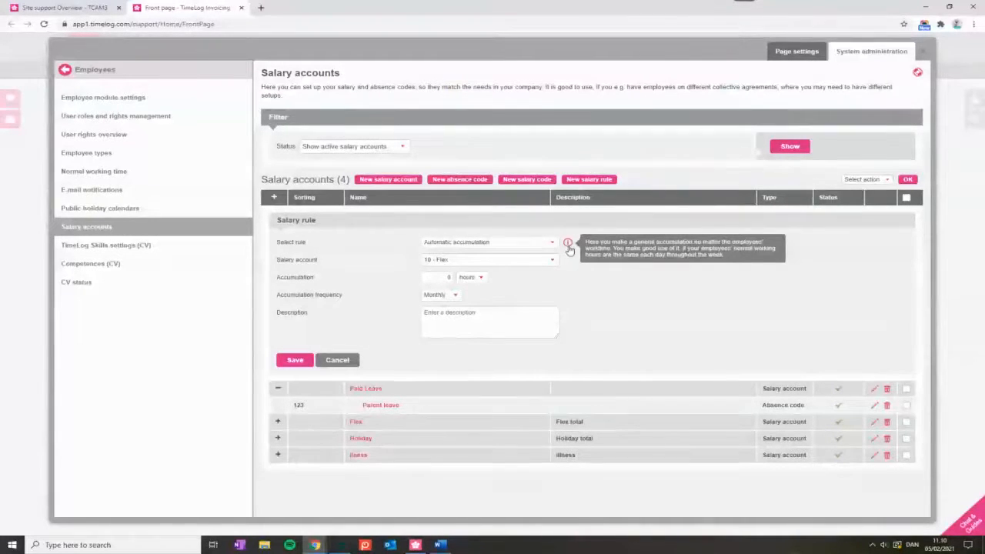
click(550, 243)
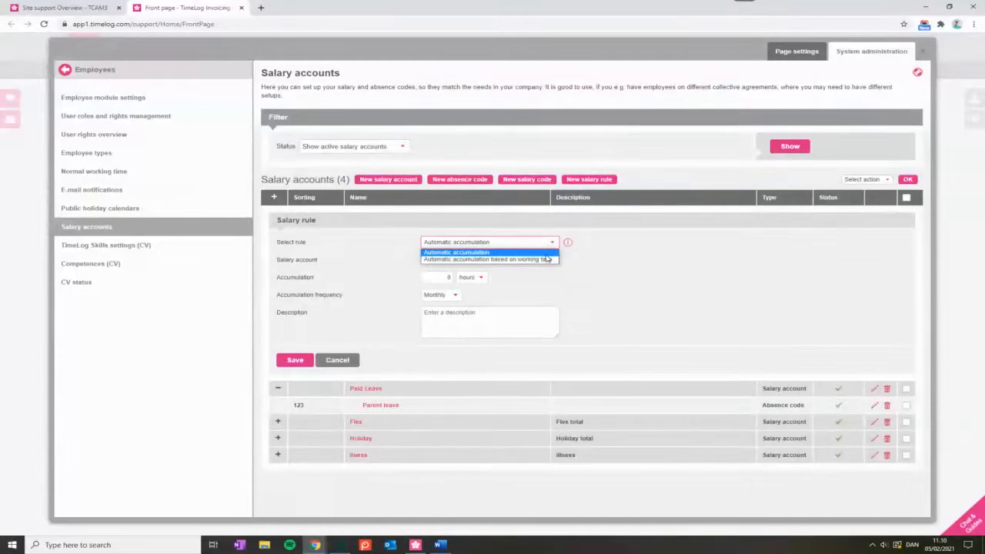
click(551, 259)
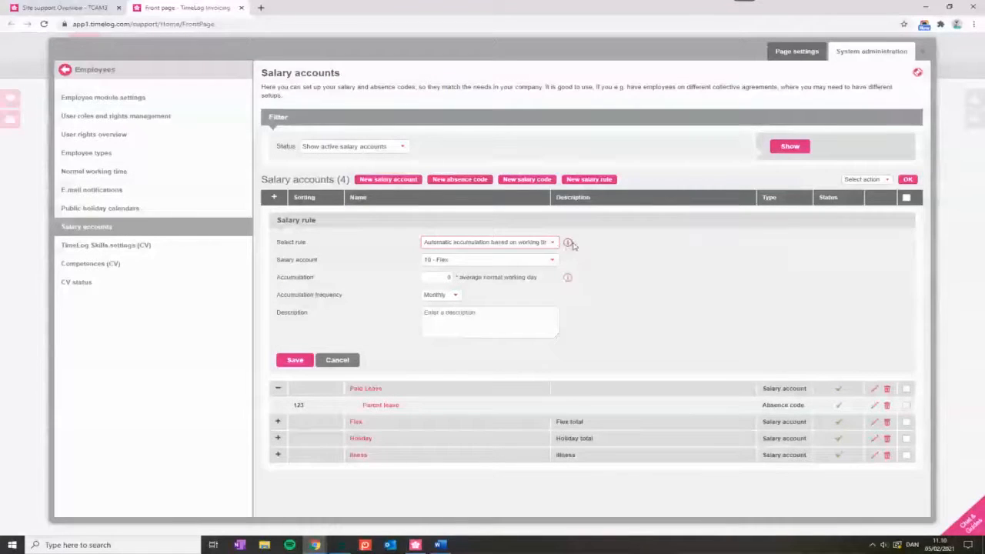
mouse_move(570, 245)
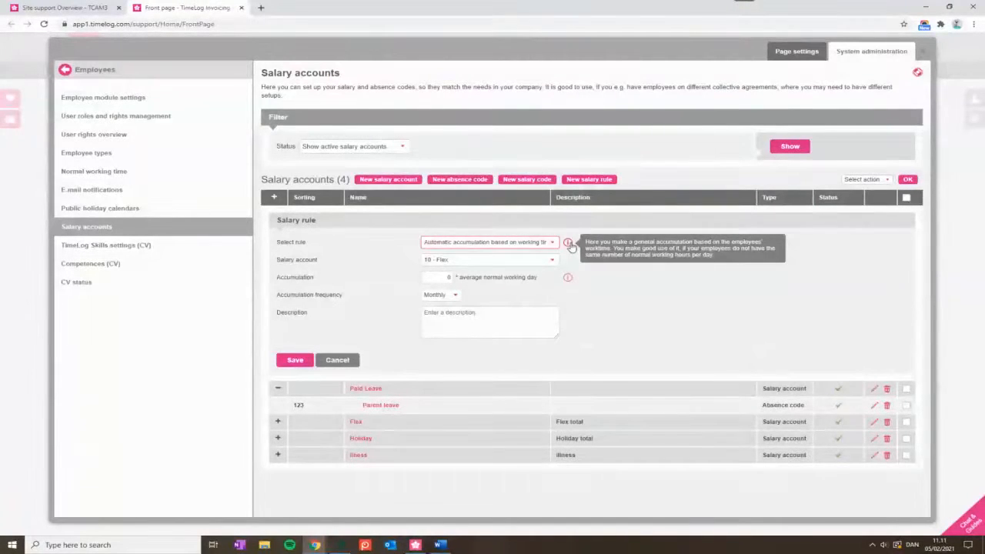
click(493, 242)
click(462, 253)
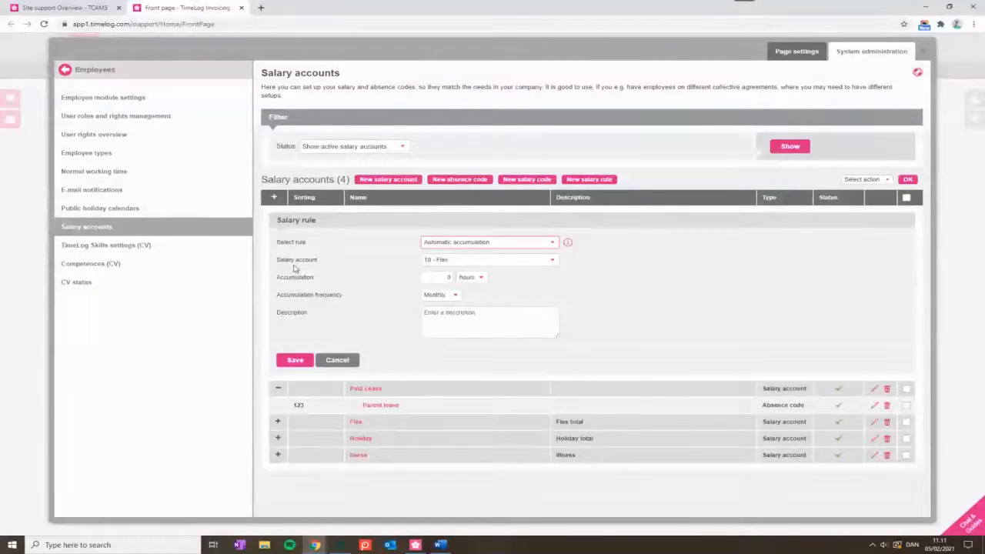
- Apply the salary rule to the account 123 - Paid Leave with an accumulation of 2,08 days
click(462, 261)
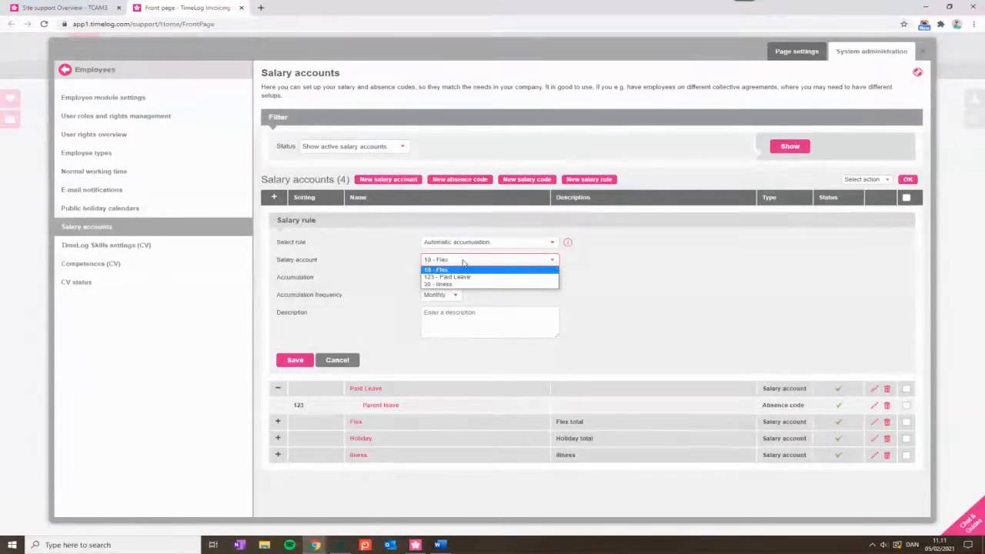
click(471, 277)
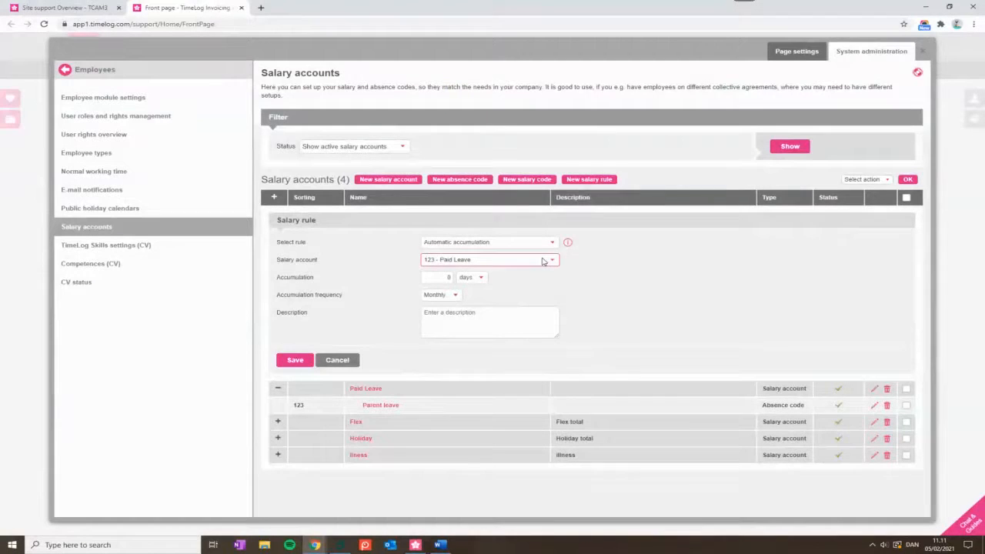
click(450, 278)
text(200)
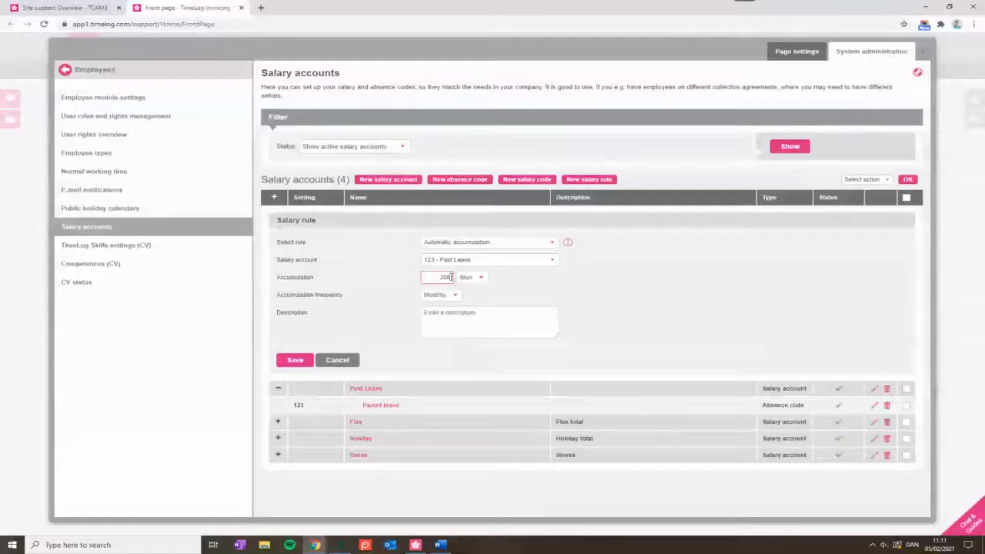
key(BackSpace)
key(BackSpace)
key(BackSpace)
text(2,08)
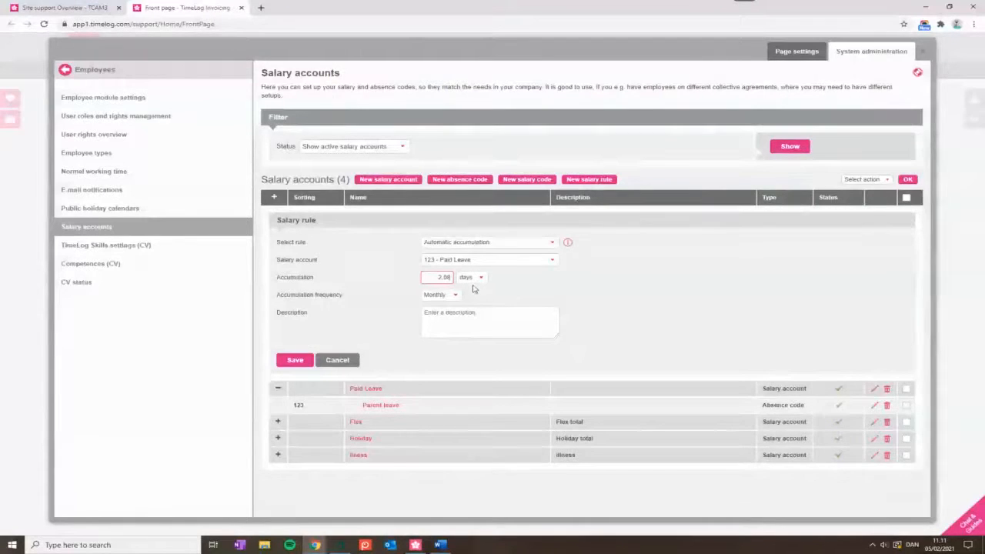
- Keep the accumulation in days at a monthly frequency, save the salary rule, and collapse the Paid Leave account
click(482, 279)
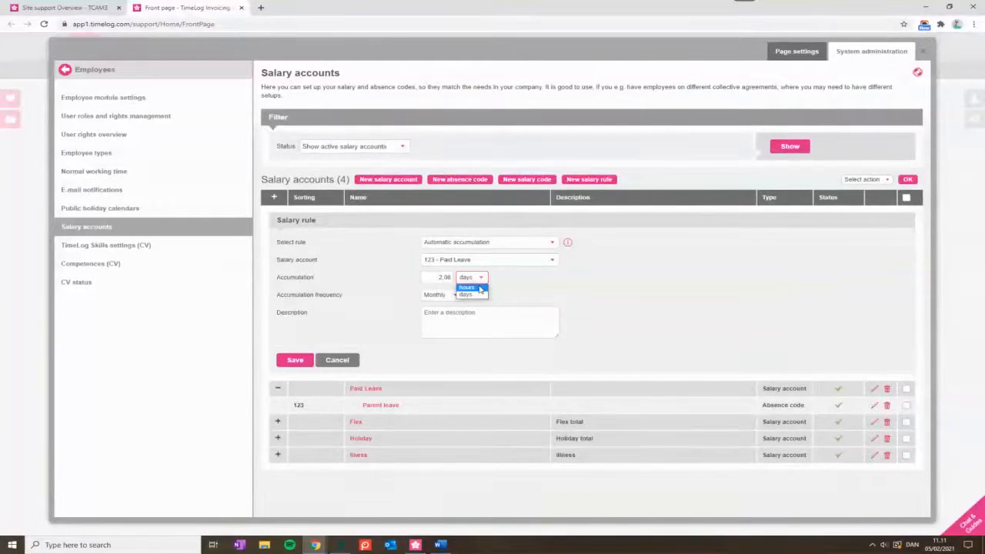
click(469, 296)
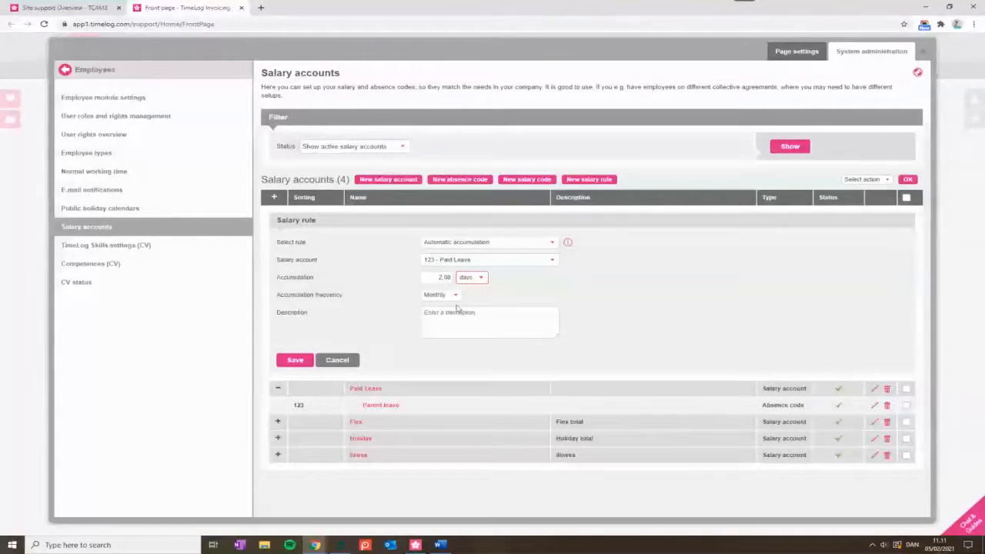
click(456, 295)
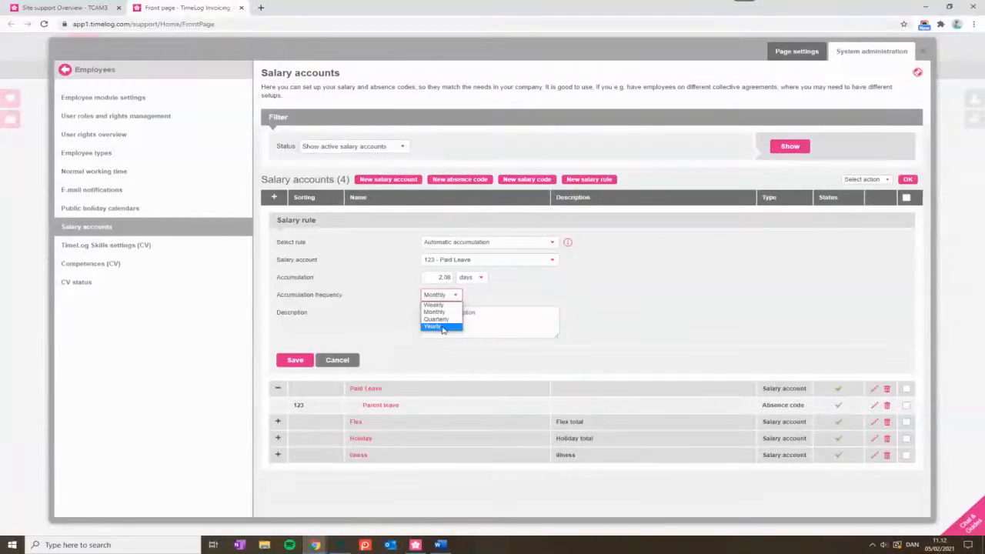
click(551, 285)
click(296, 360)
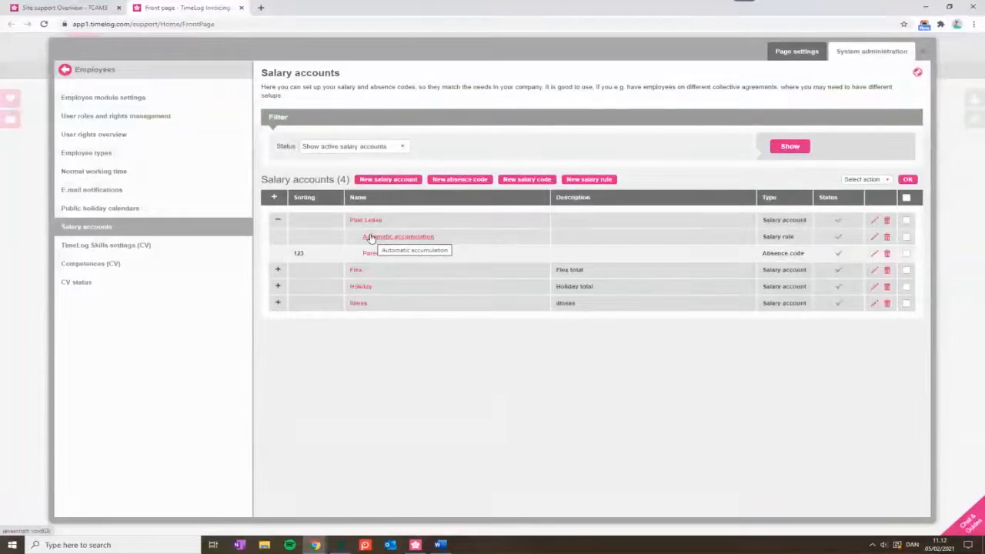
click(278, 221)
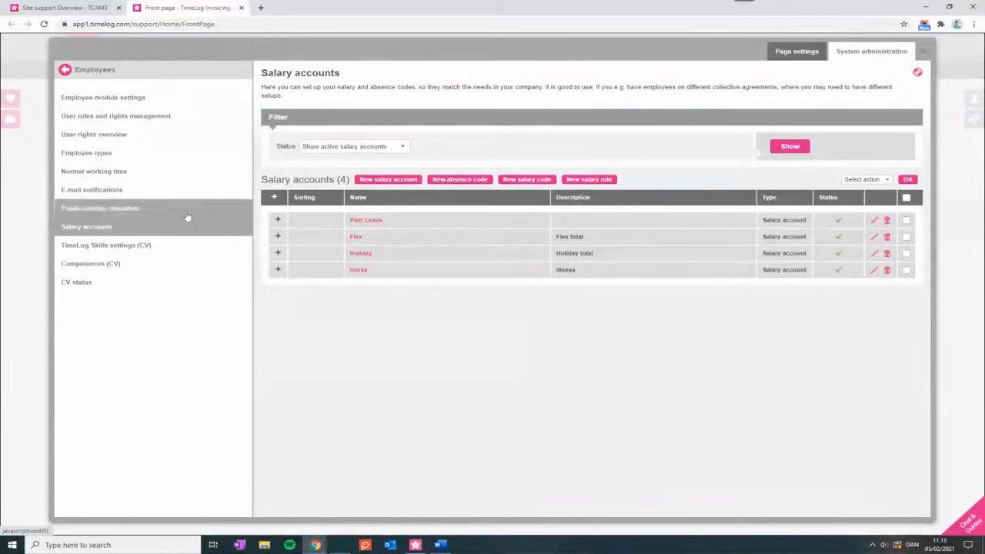
- Activate salary groups in the employee module settings and open the salary groups overview
click(141, 102)
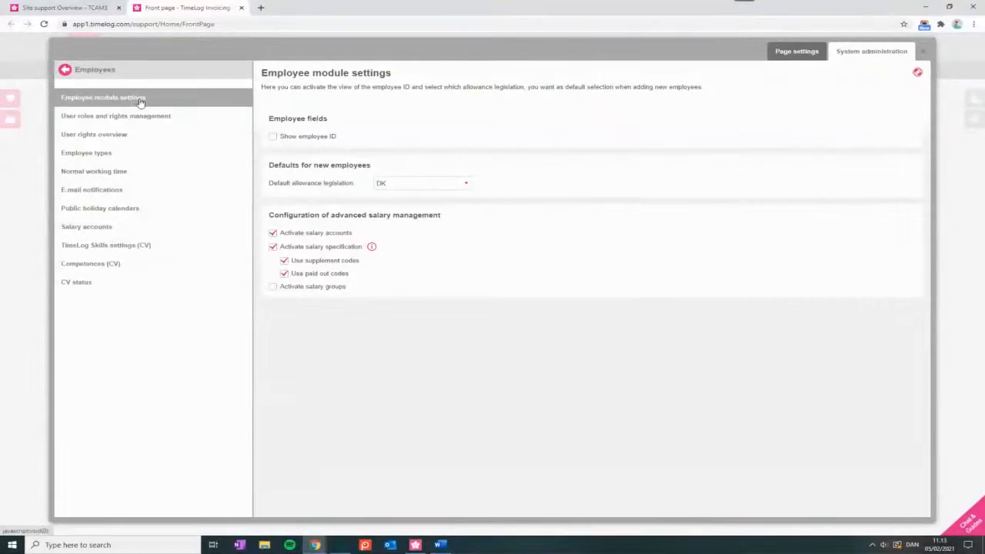
click(274, 289)
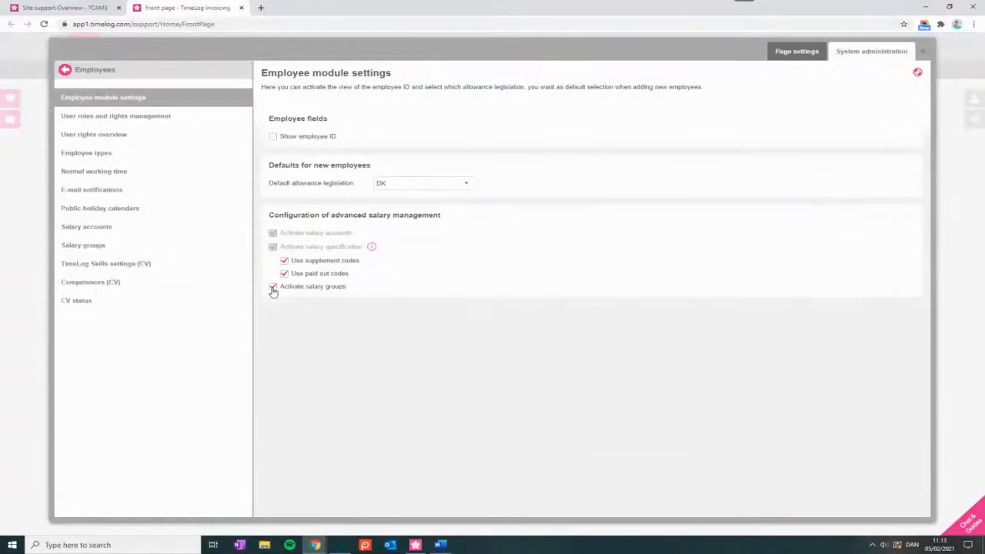
click(106, 248)
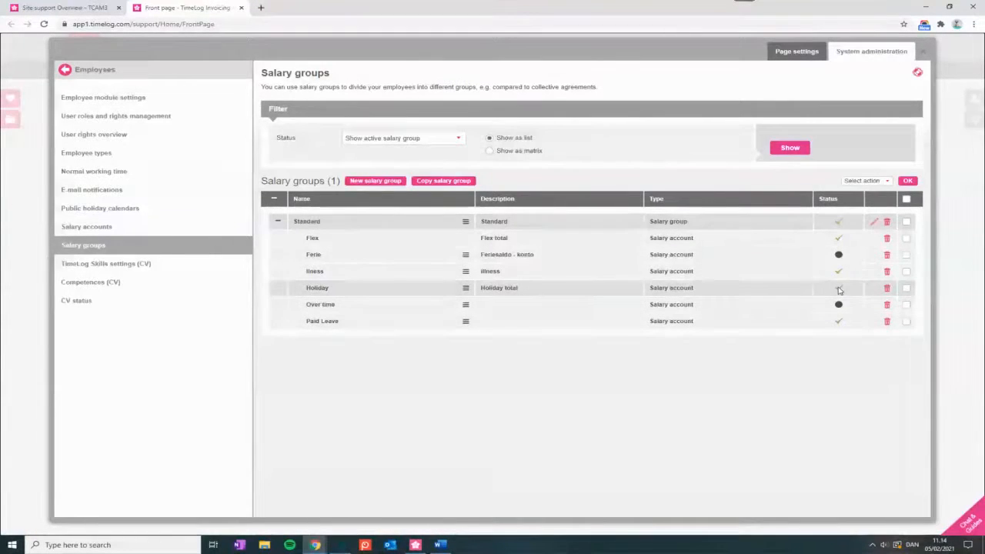
- Select all entries in the salary groups list and review the available bulk actions without applying any
click(907, 200)
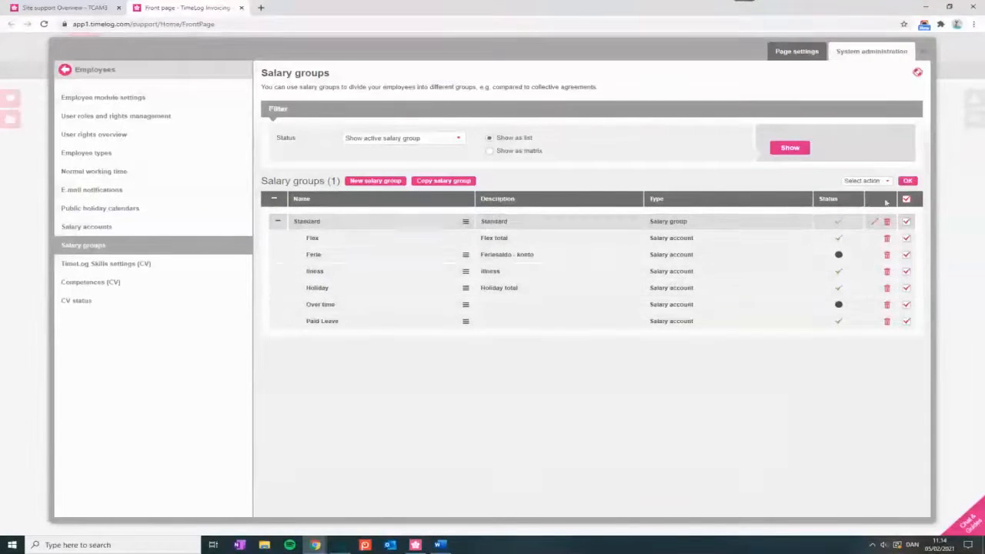
click(887, 183)
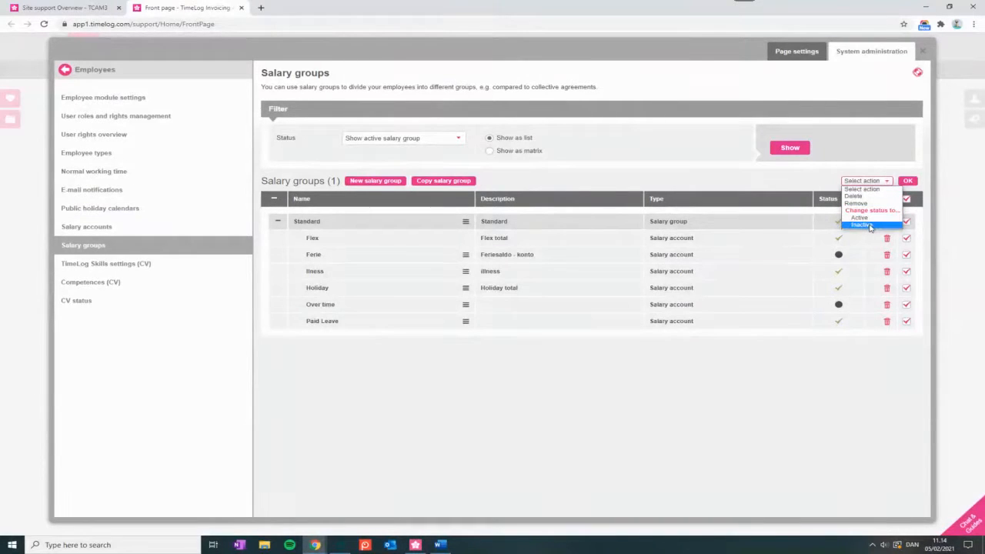
click(863, 346)
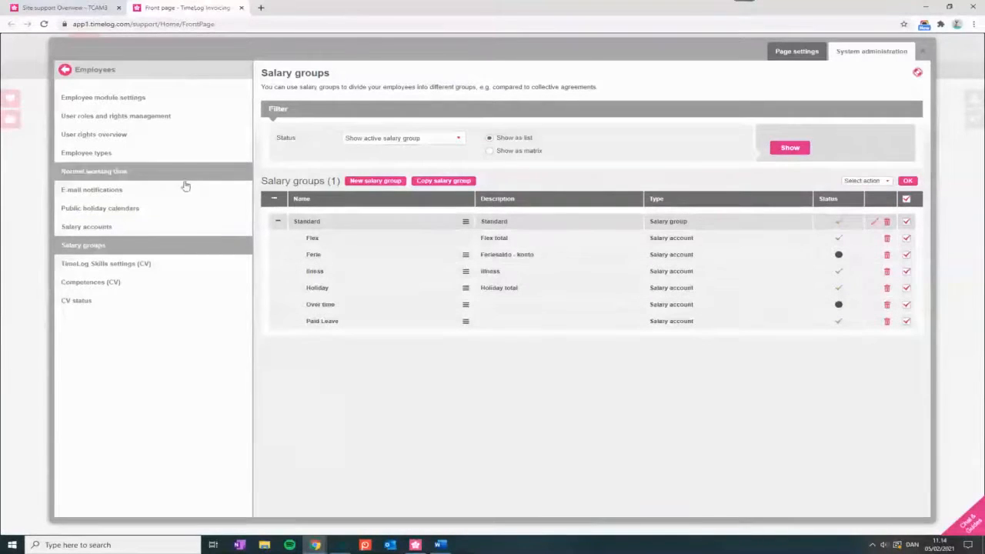
- Copy the Standard salary group as "part time employees" with the description "part time" and save it
click(453, 181)
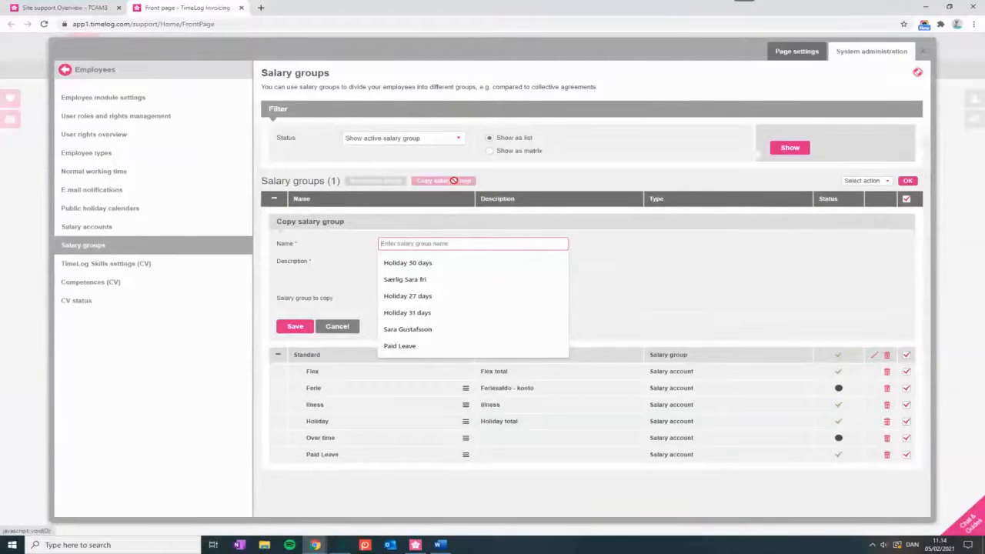
text(part time employees)
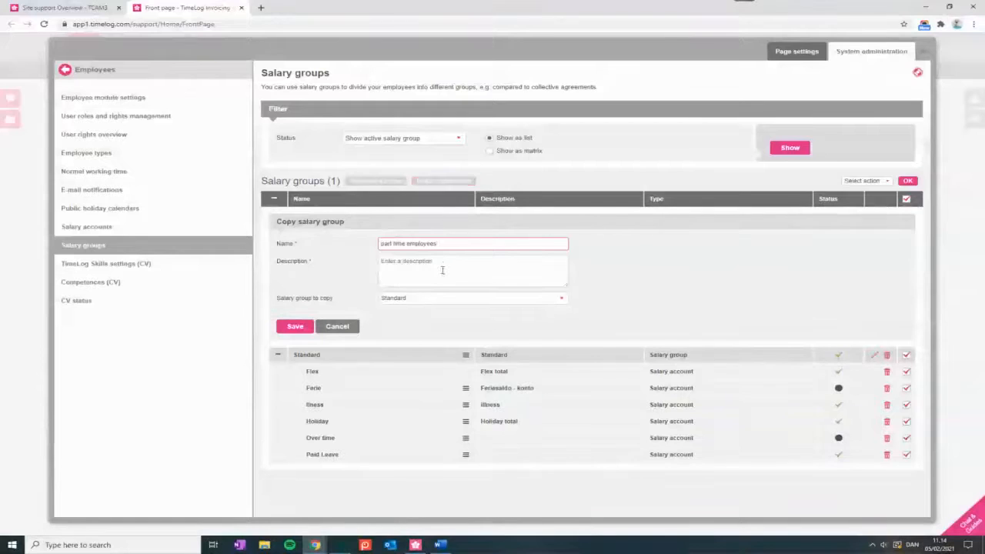
click(403, 303)
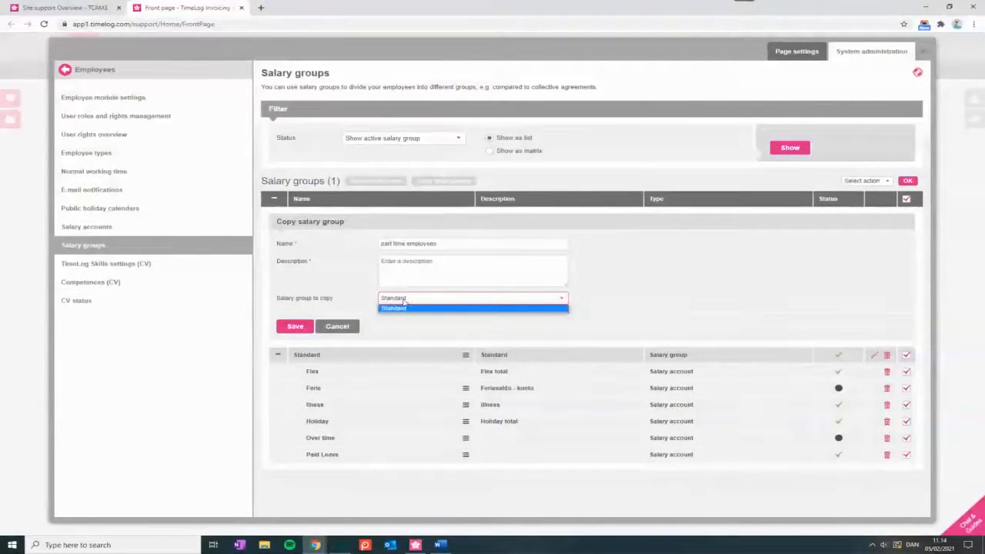
click(402, 302)
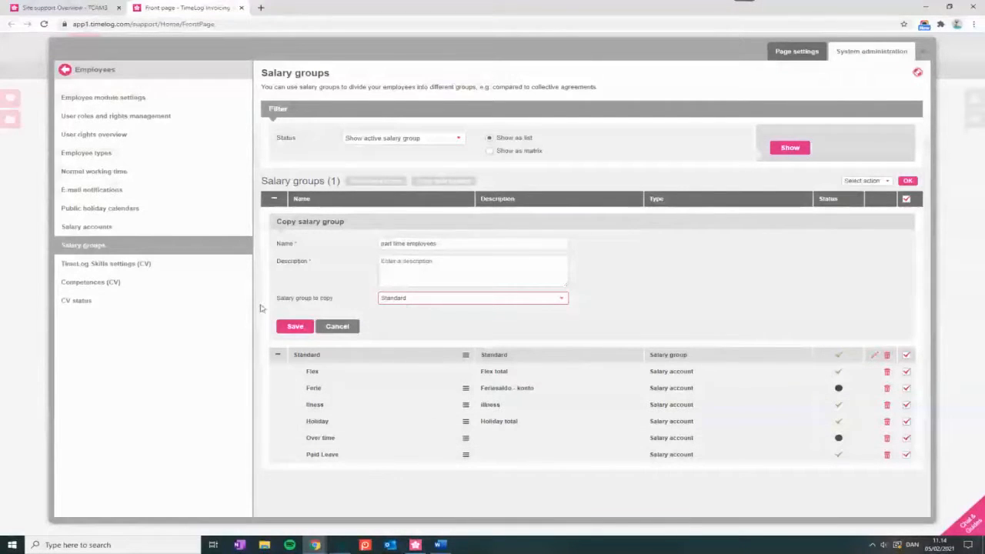
click(296, 326)
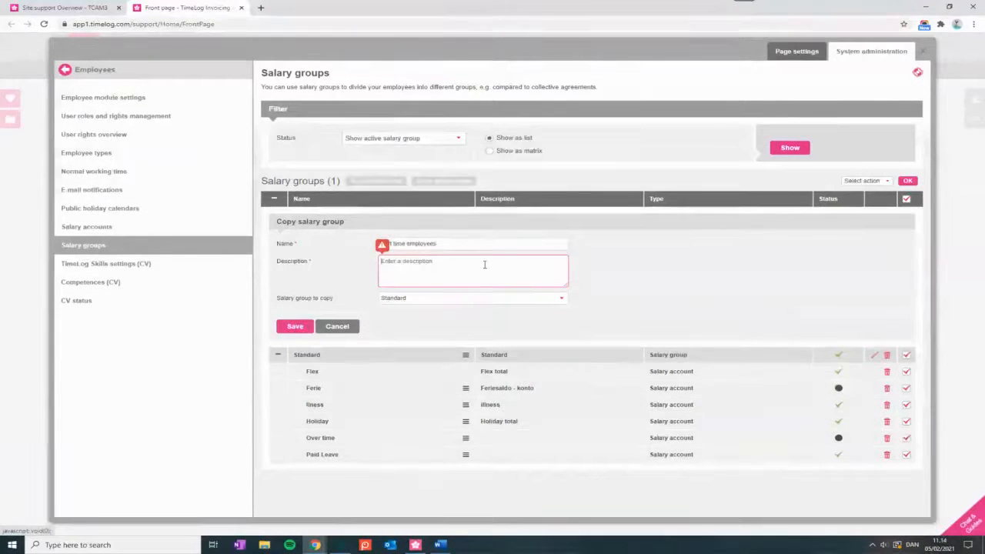
click(435, 279)
text(part time)
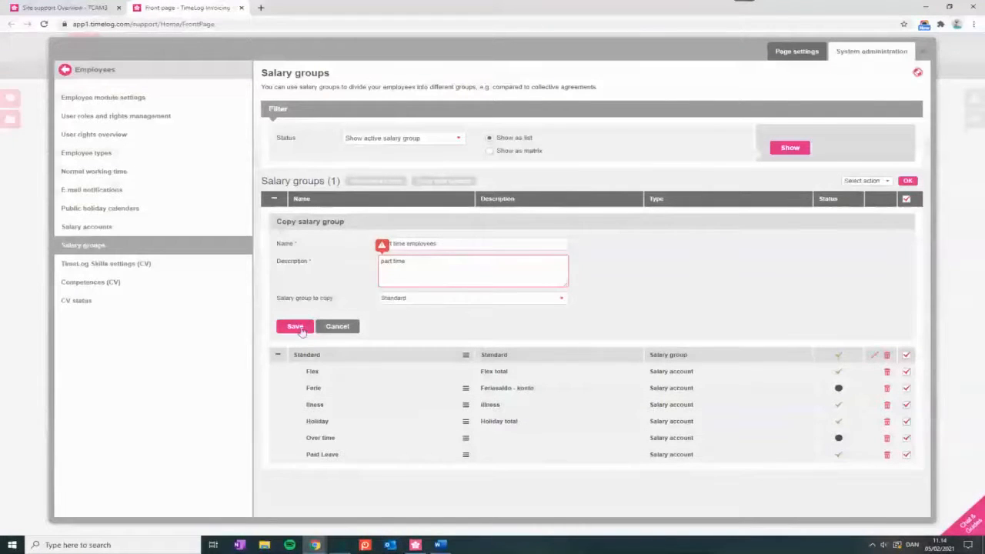
click(296, 326)
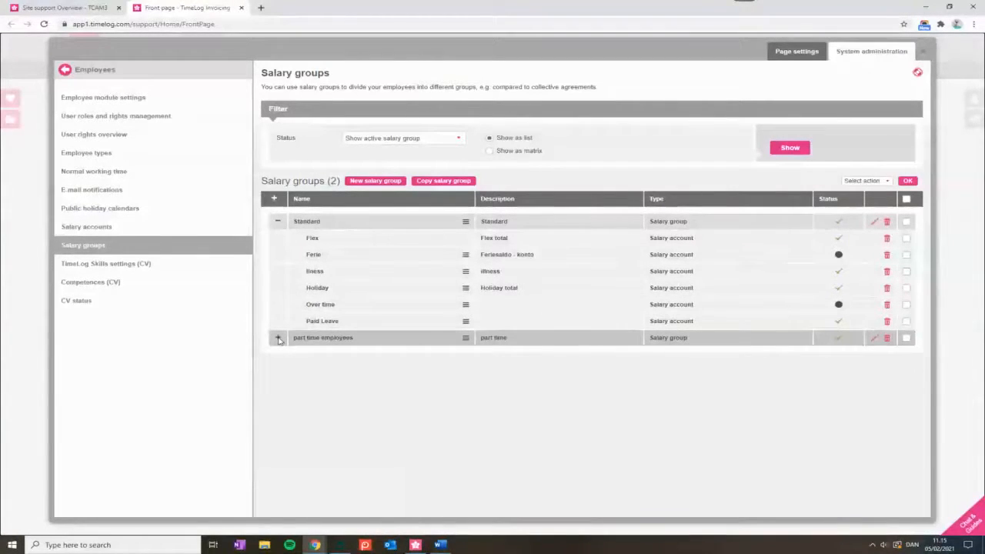
- Check the edit settings of the part time employees group, save them unaltered, and expand the group to view its salary accounts
click(875, 340)
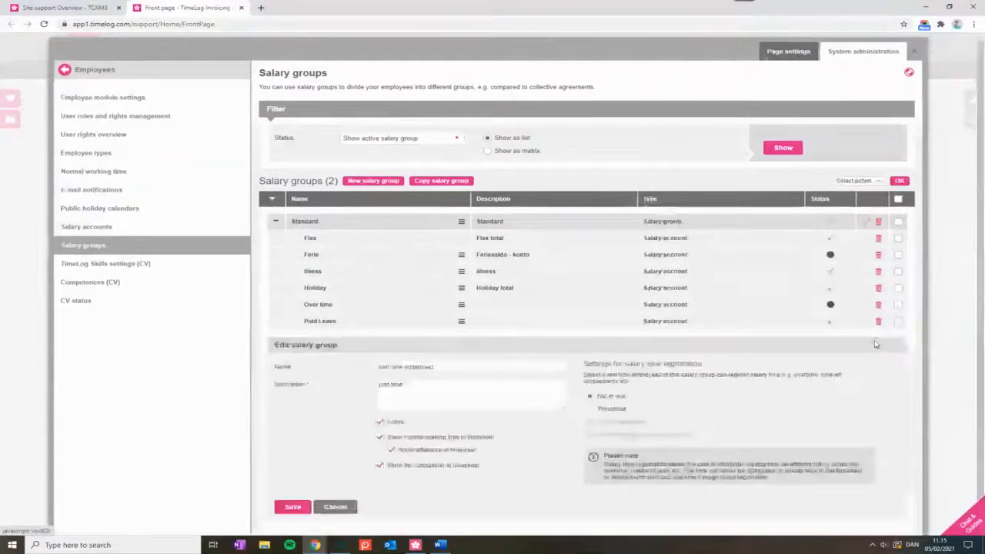
click(294, 508)
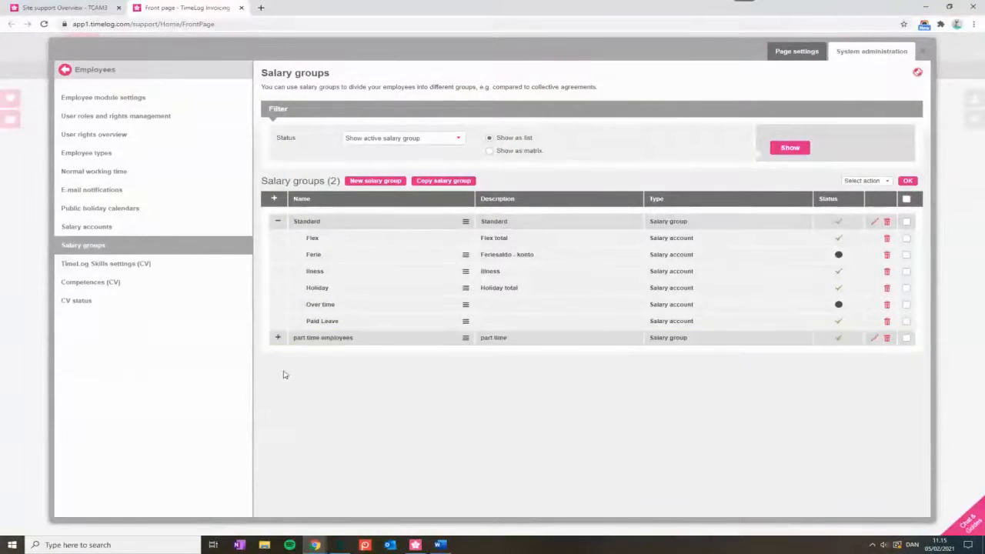
click(278, 338)
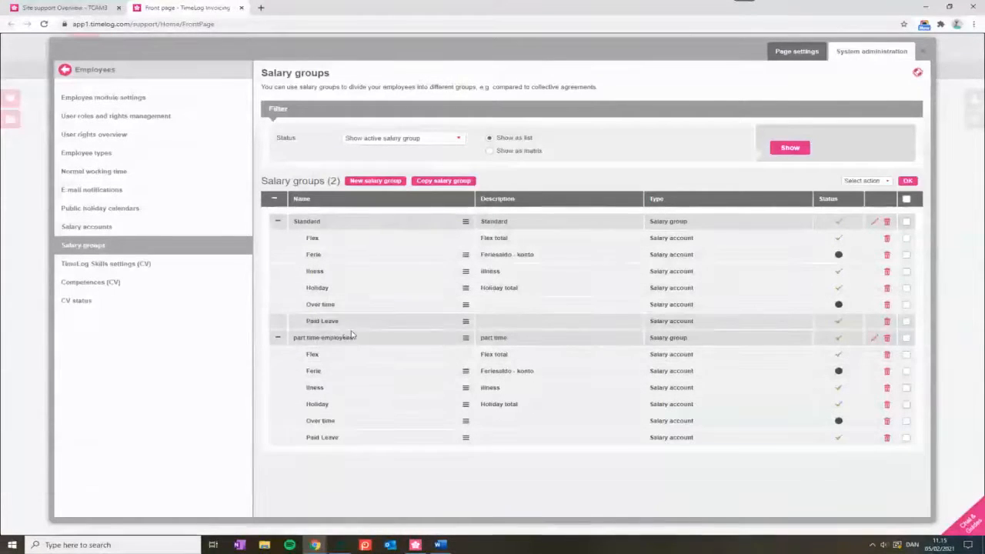
- Show the salary groups as a matrix and deactivate the Holiday account for part time employees
click(490, 152)
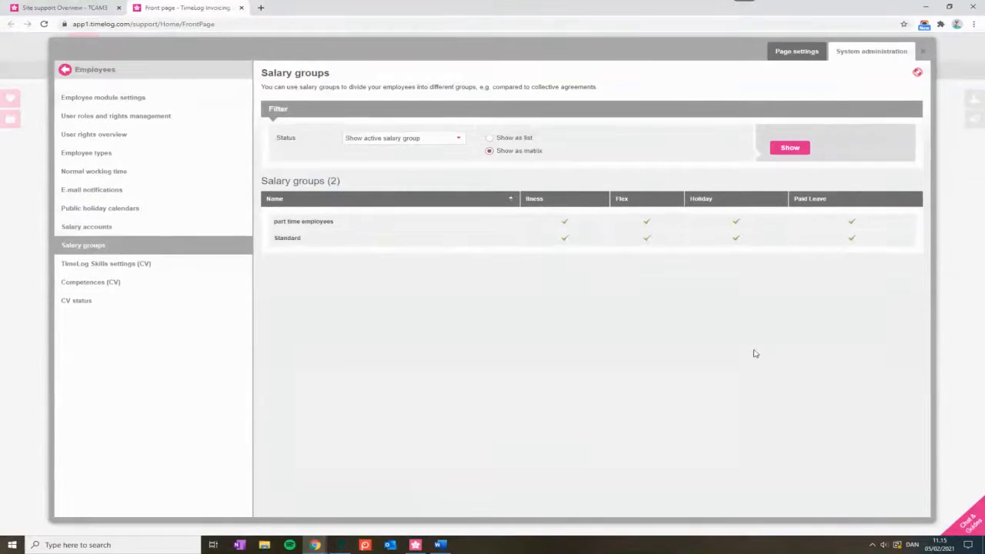
click(737, 224)
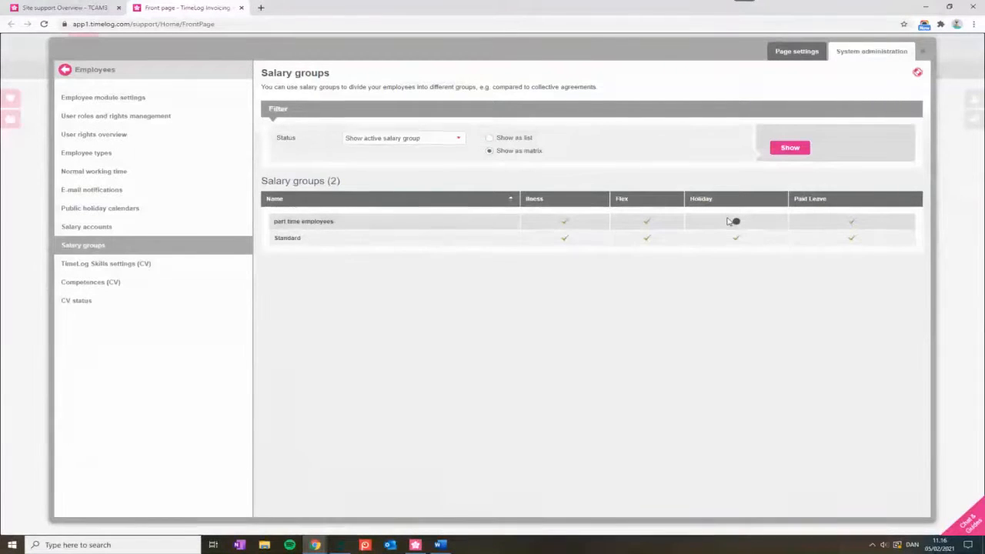
- Create and save a new salary account with code 21, named Part time, with the balance format in hours
click(105, 227)
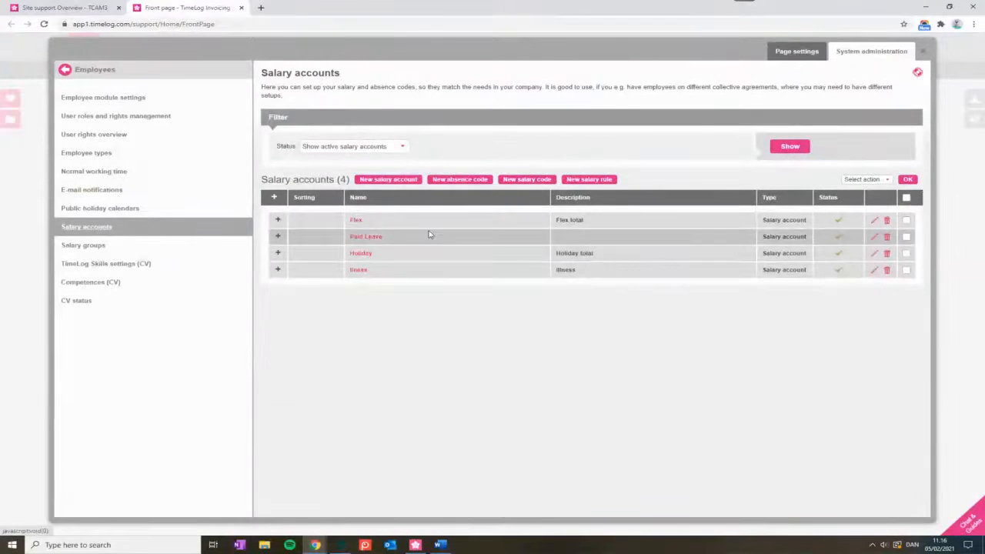
click(389, 179)
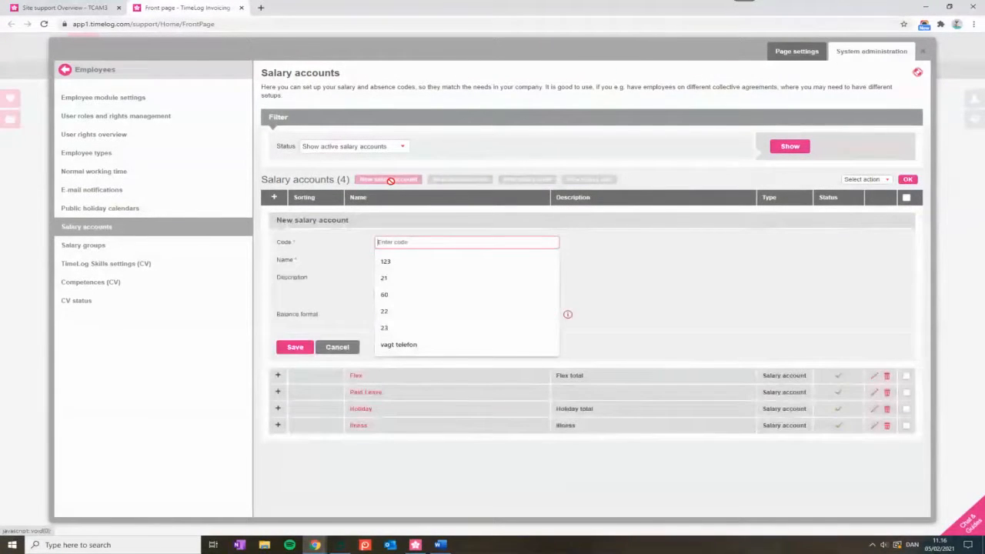
click(344, 236)
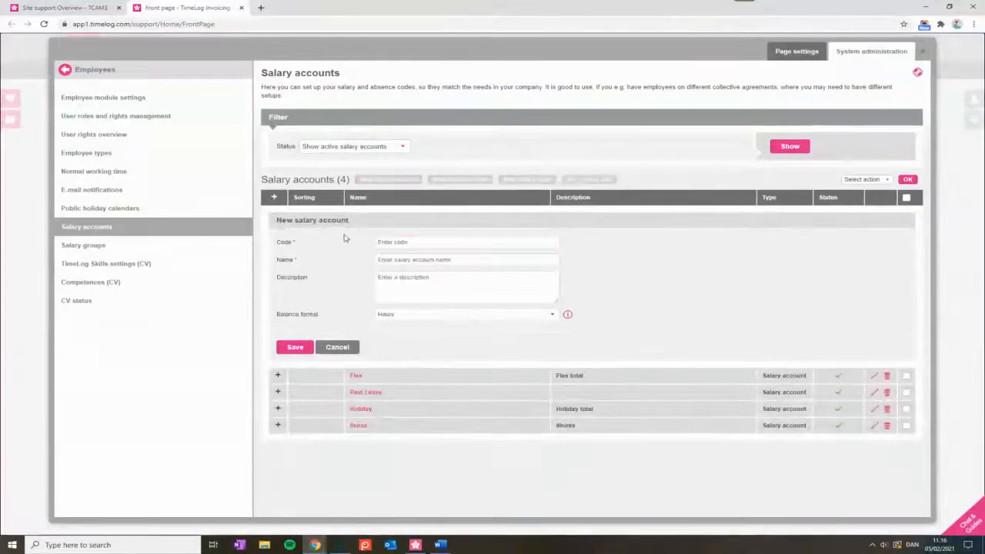
click(401, 243)
text(21)
click(398, 260)
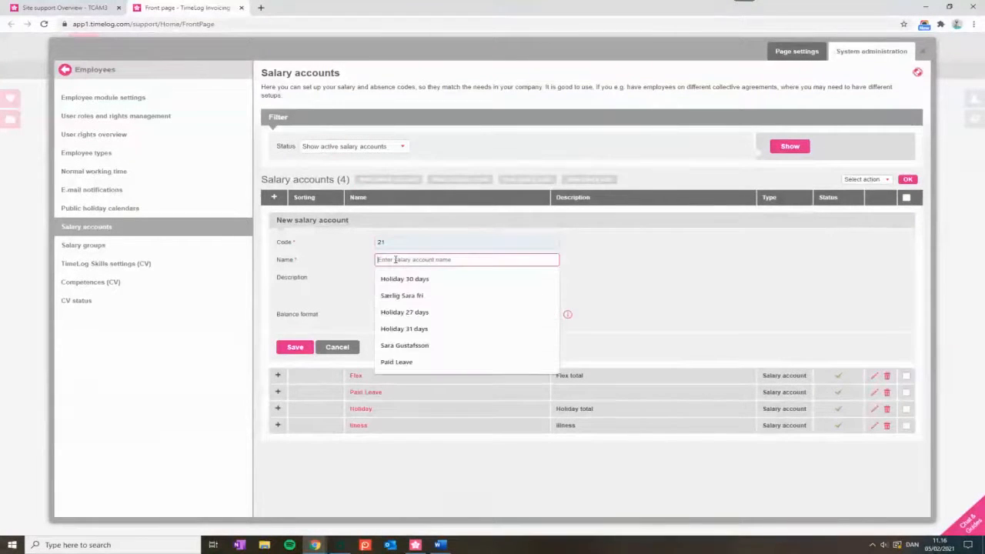
text(Part time)
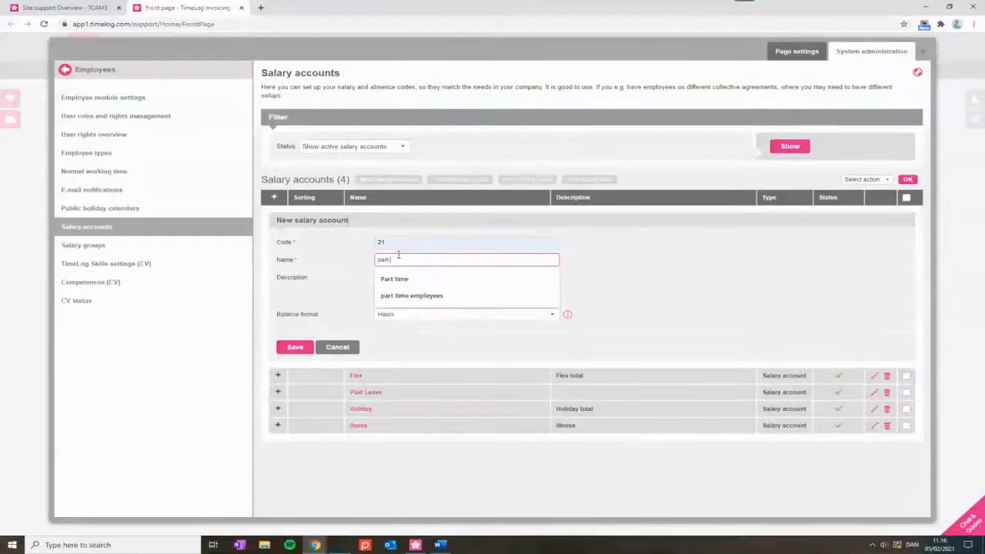
click(398, 280)
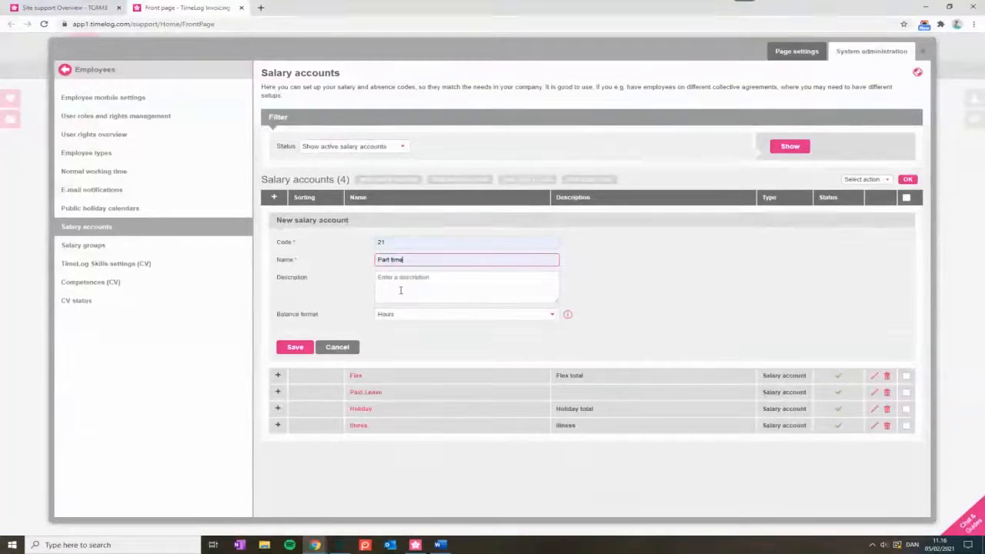
click(297, 347)
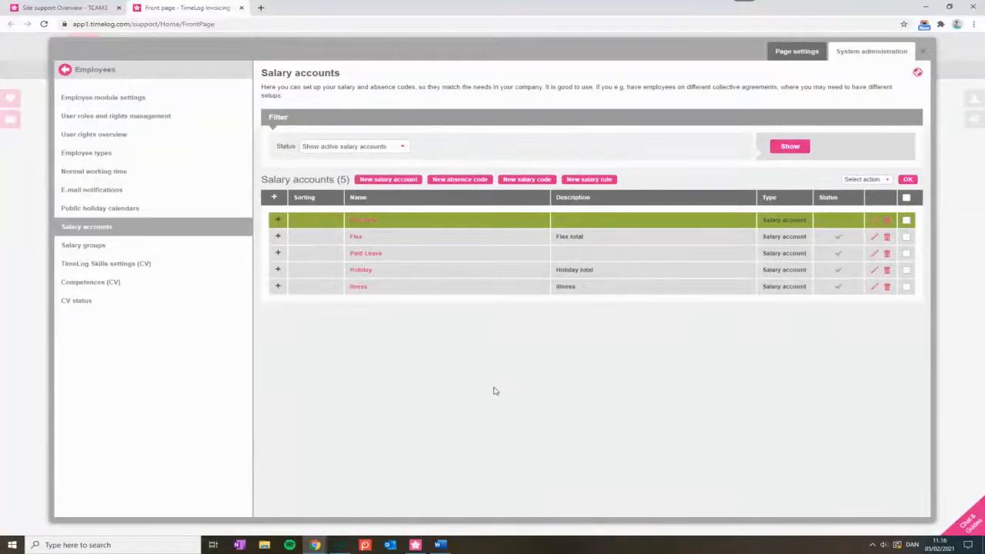
- Create and save a new absence code with sorting 21, named Holiday 30 days, keeping the default 10 - Flex account
click(454, 181)
click(426, 245)
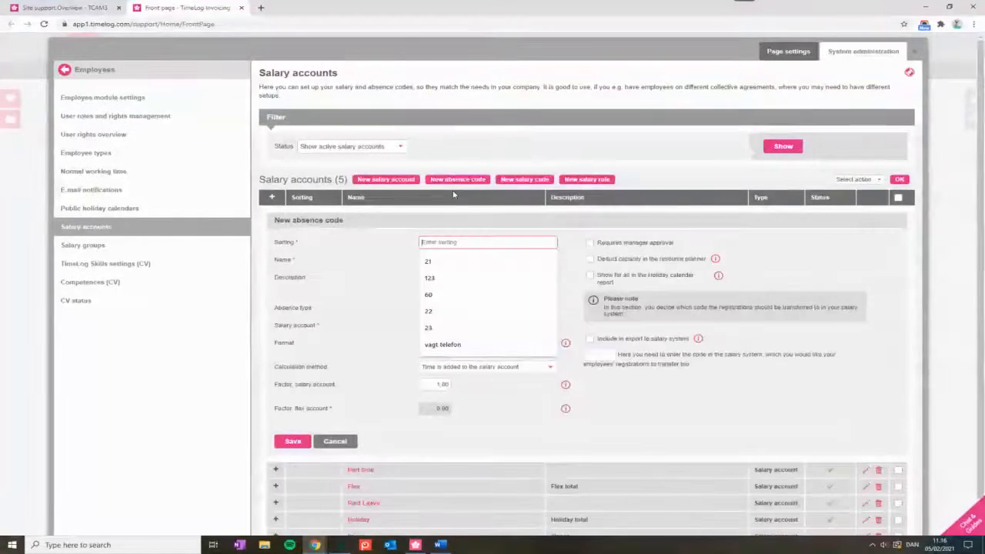
click(439, 262)
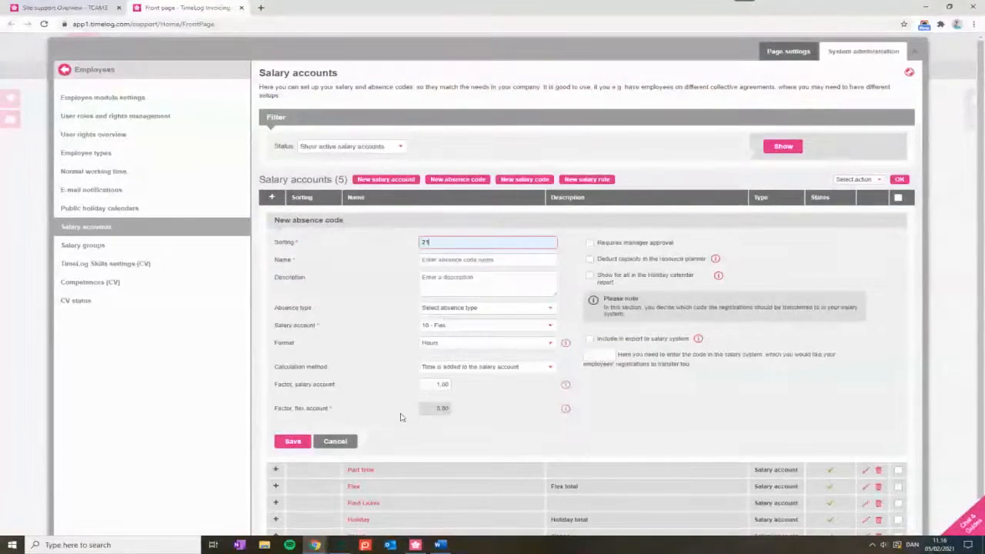
click(300, 445)
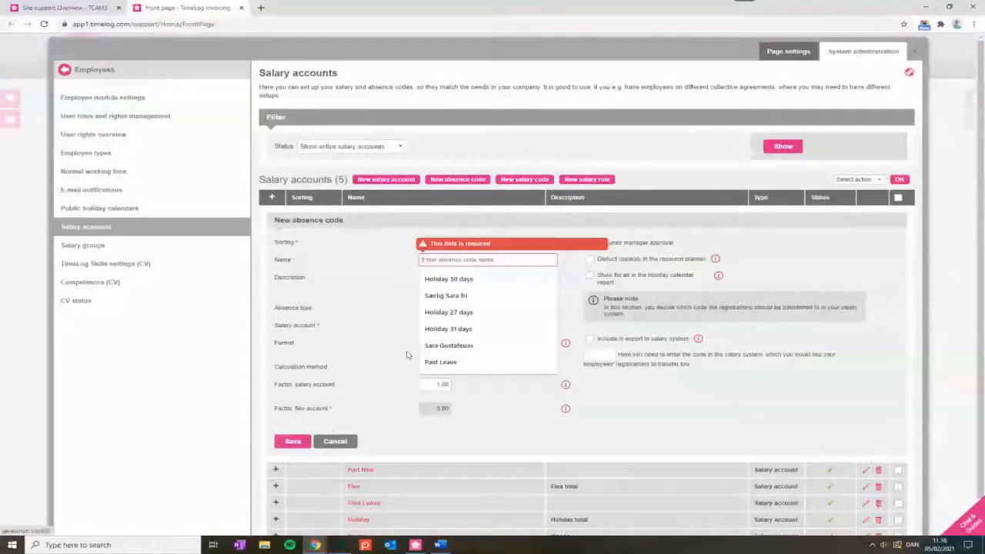
click(449, 279)
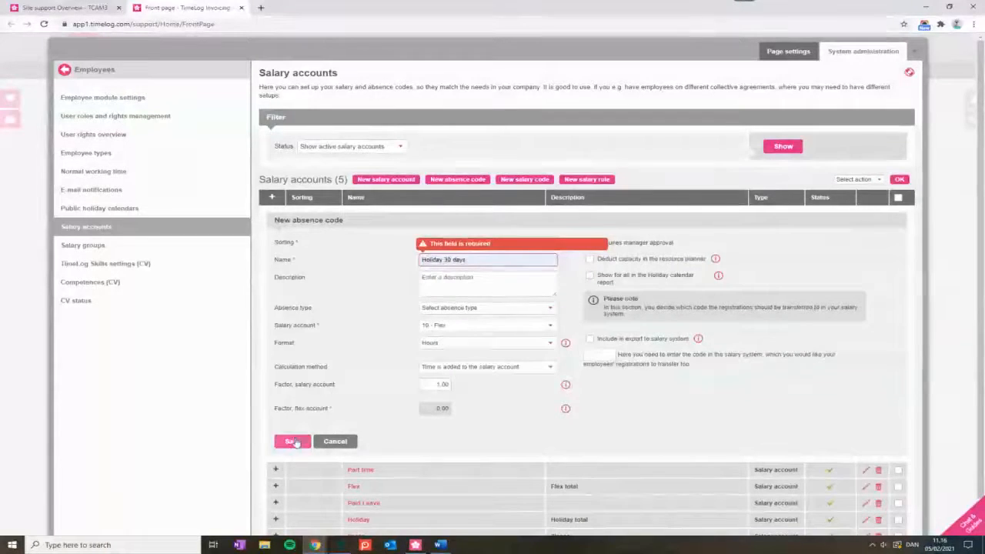
click(294, 439)
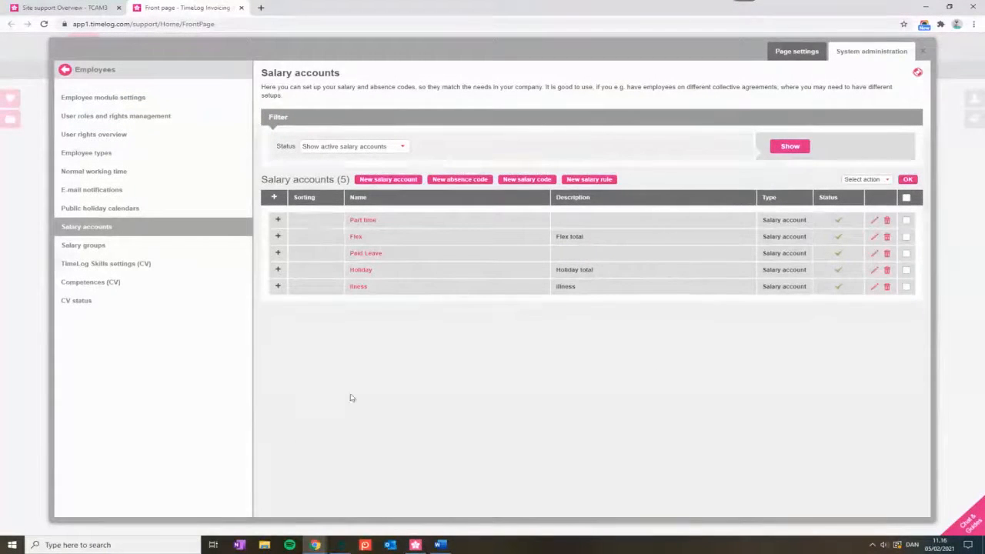
- Show the salary groups as a matrix, activate the Part time account for part time employees, and close system administration
click(180, 248)
click(490, 151)
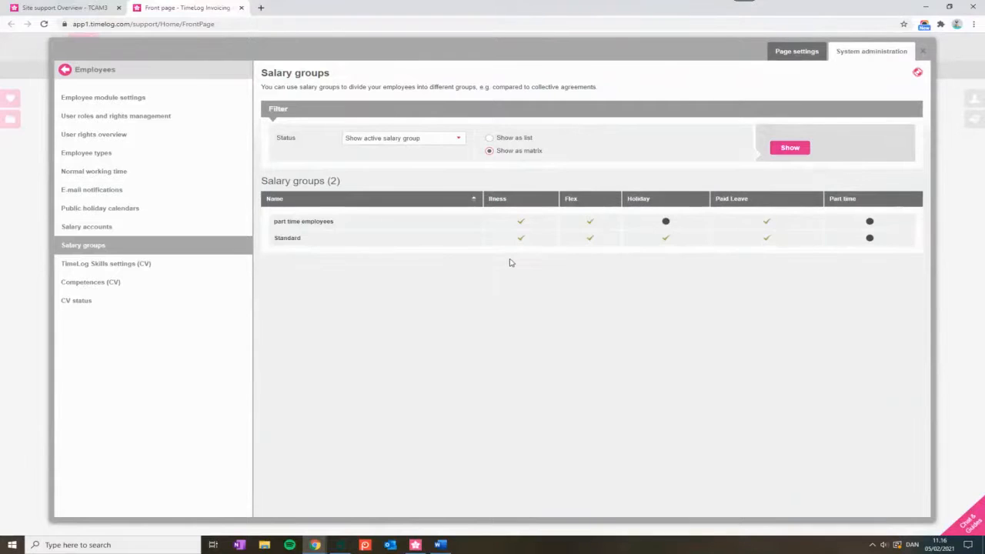
click(870, 224)
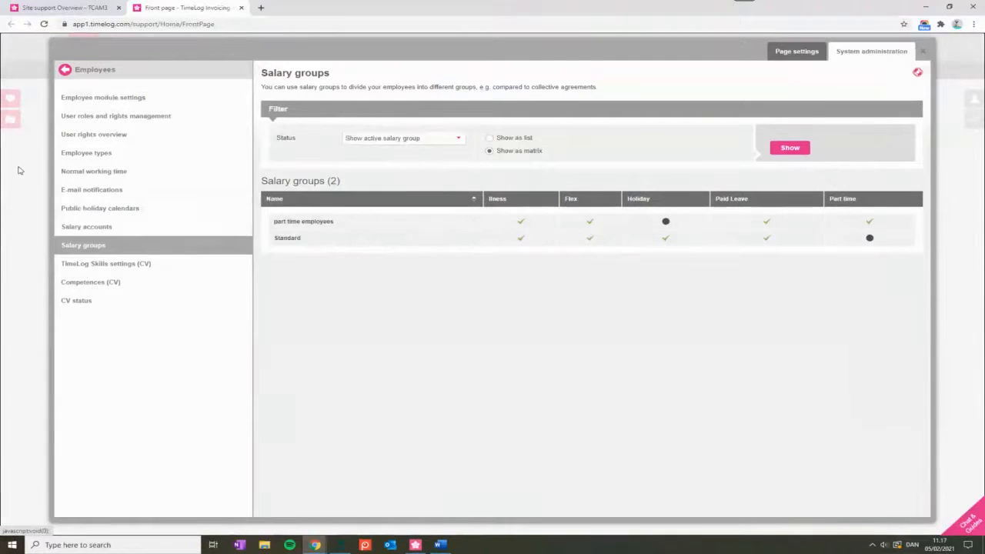
click(21, 170)
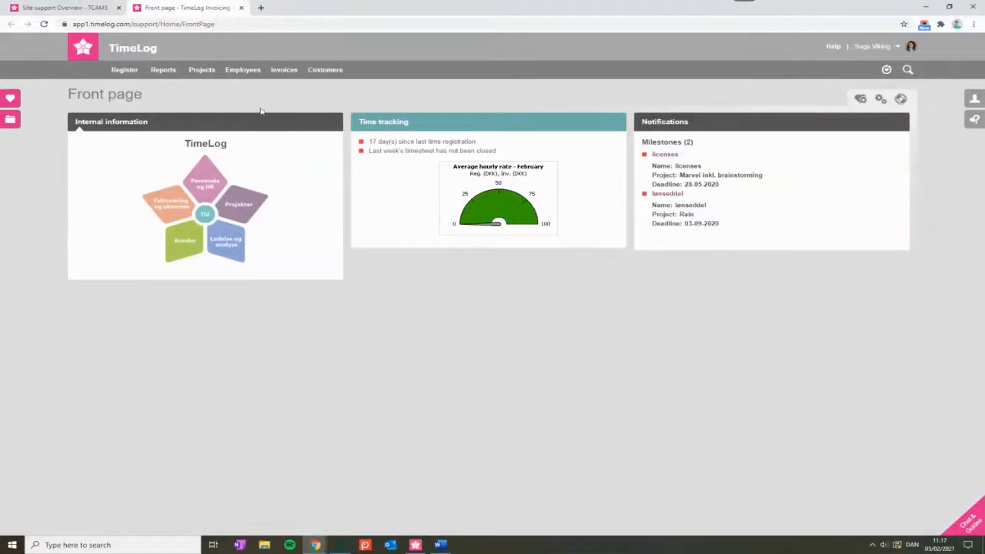
- Open salary management and show last year's postings on the 20 Holiday salary account, collapsed to one balance line per employee
mouse_move(252, 74)
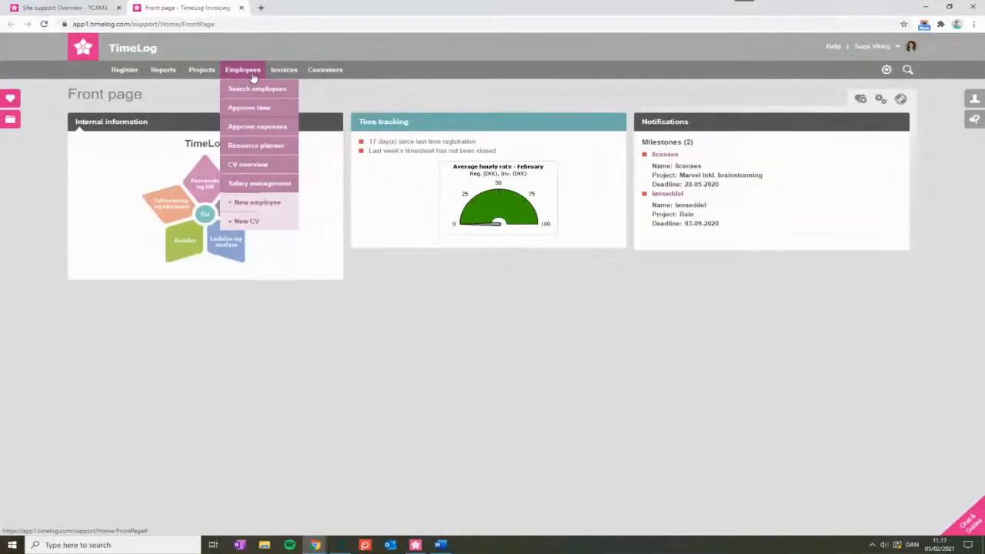
click(278, 186)
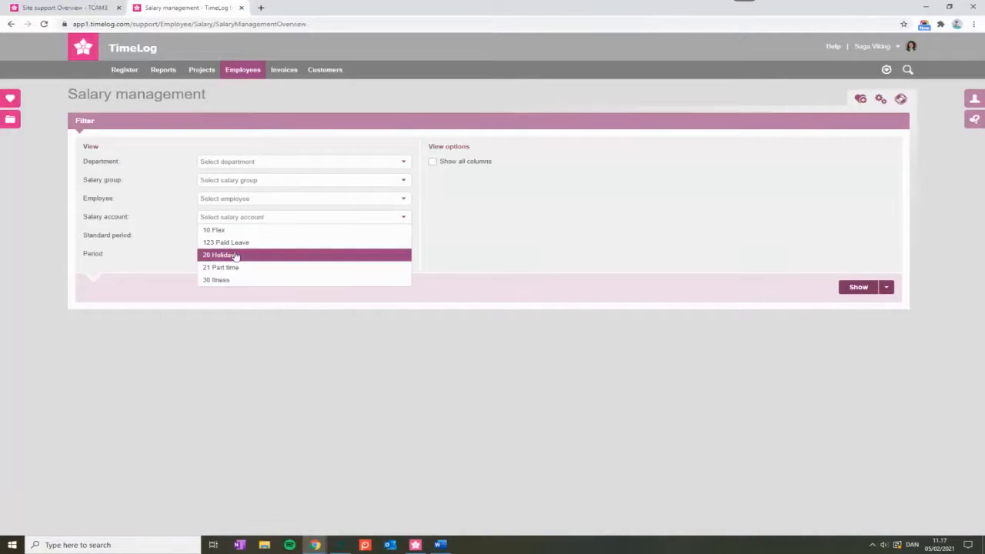
click(232, 254)
click(230, 239)
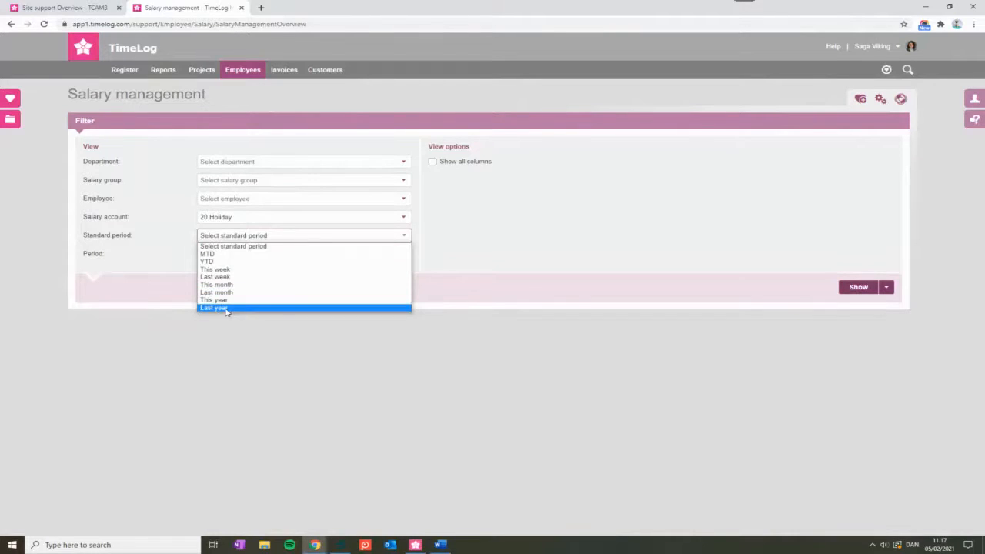
click(229, 308)
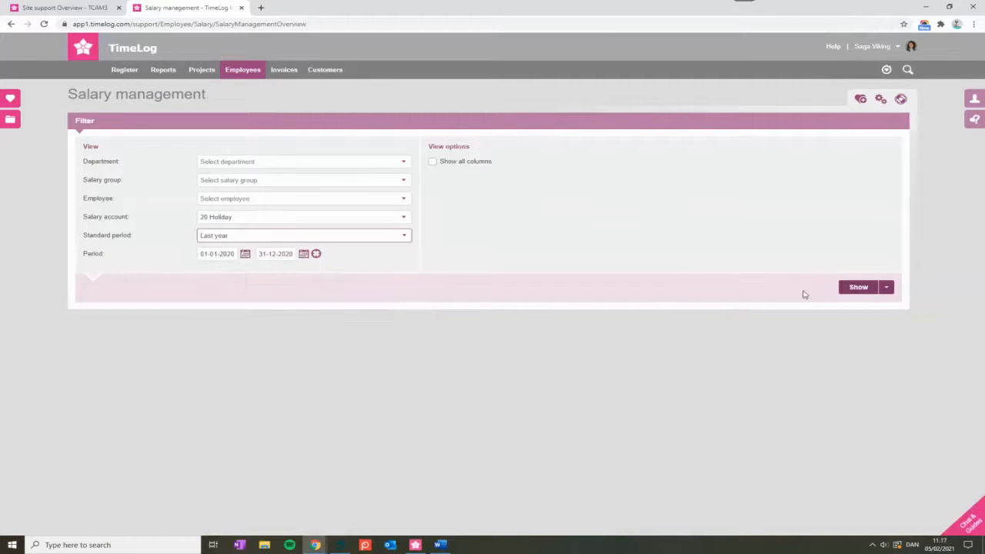
click(847, 286)
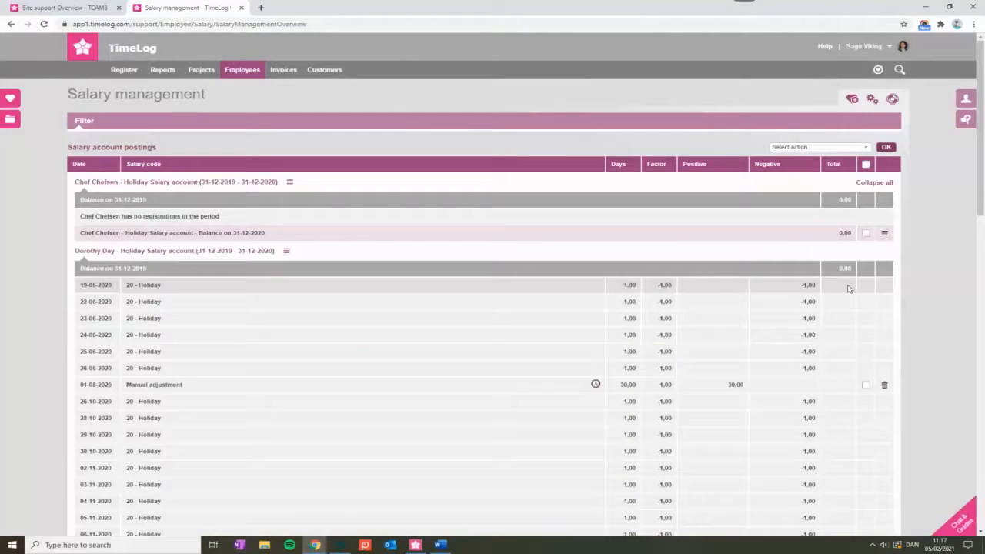
click(876, 182)
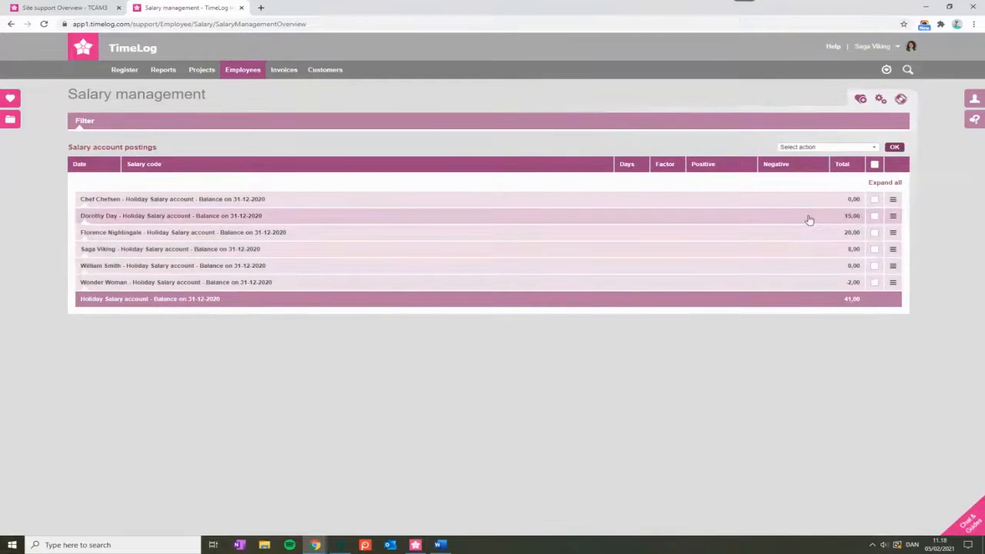
- Reset the Holiday account of the second listed employee on 01-01-2021 and collapse the postings again
click(893, 218)
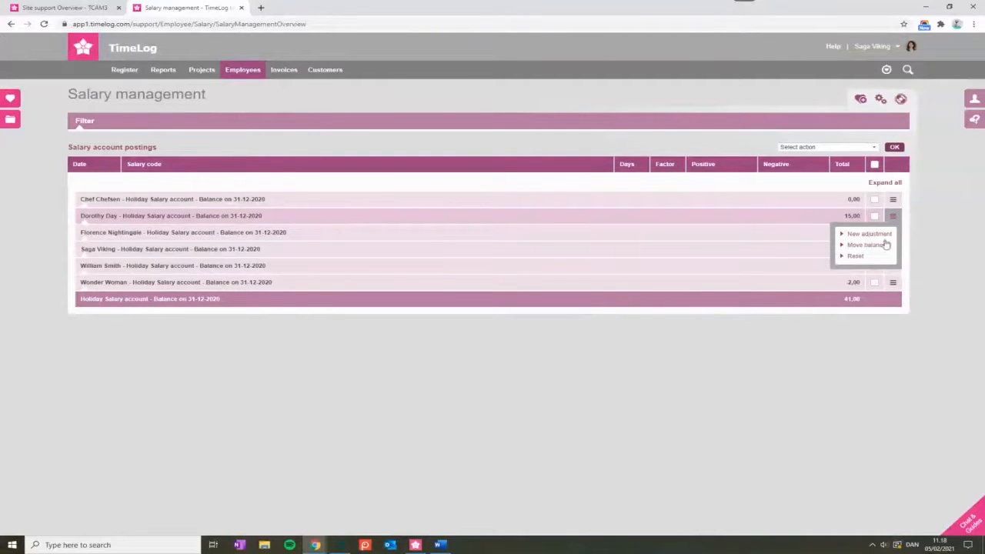
click(856, 256)
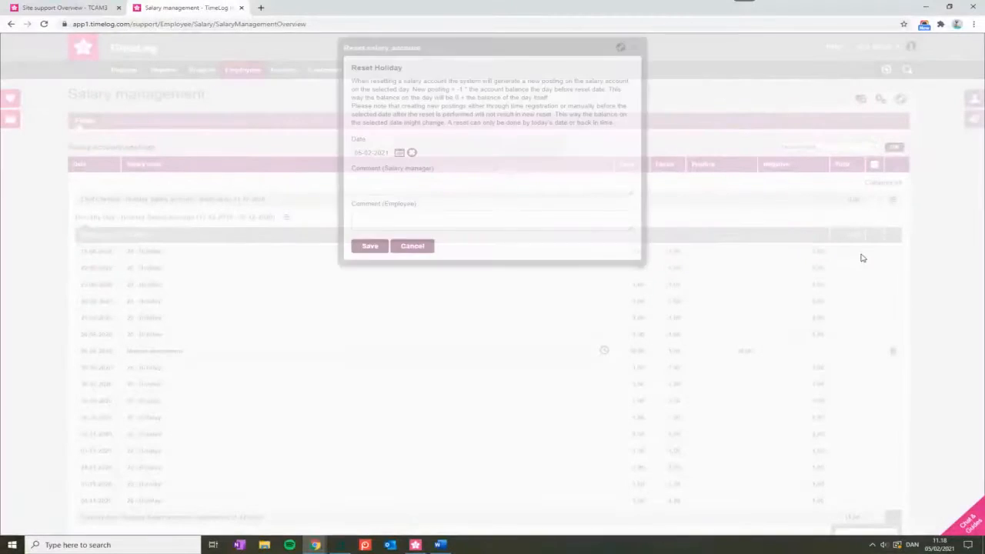
click(400, 153)
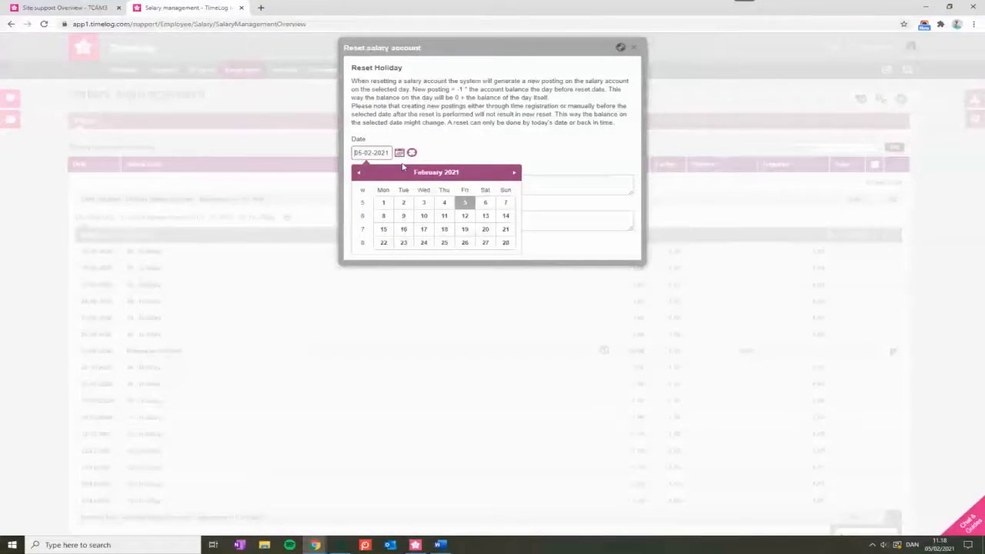
click(359, 173)
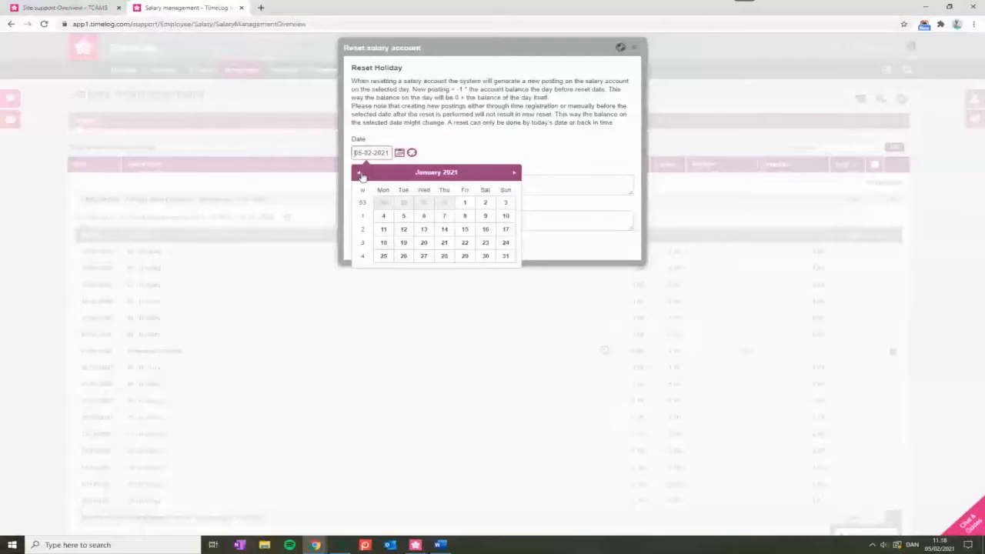
click(465, 203)
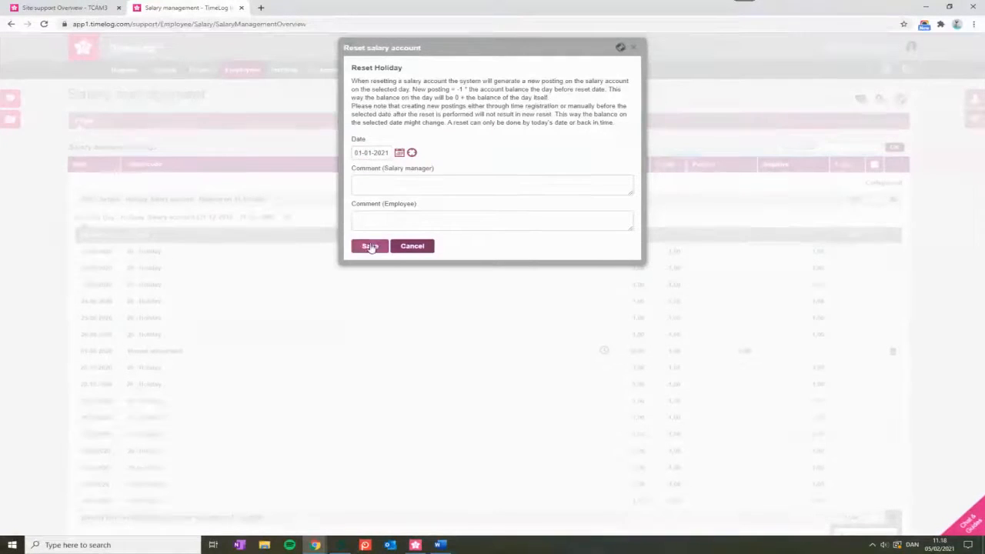
click(373, 246)
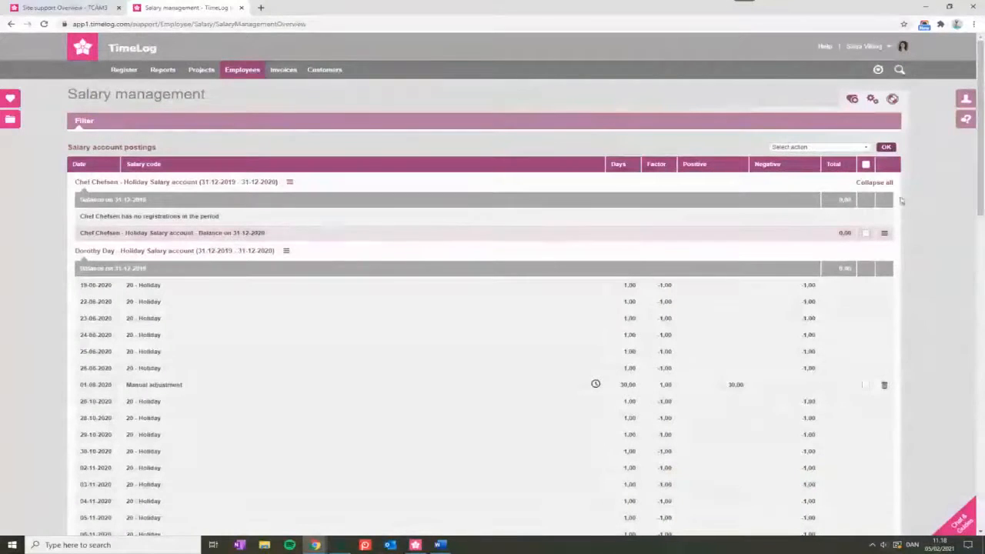
click(873, 183)
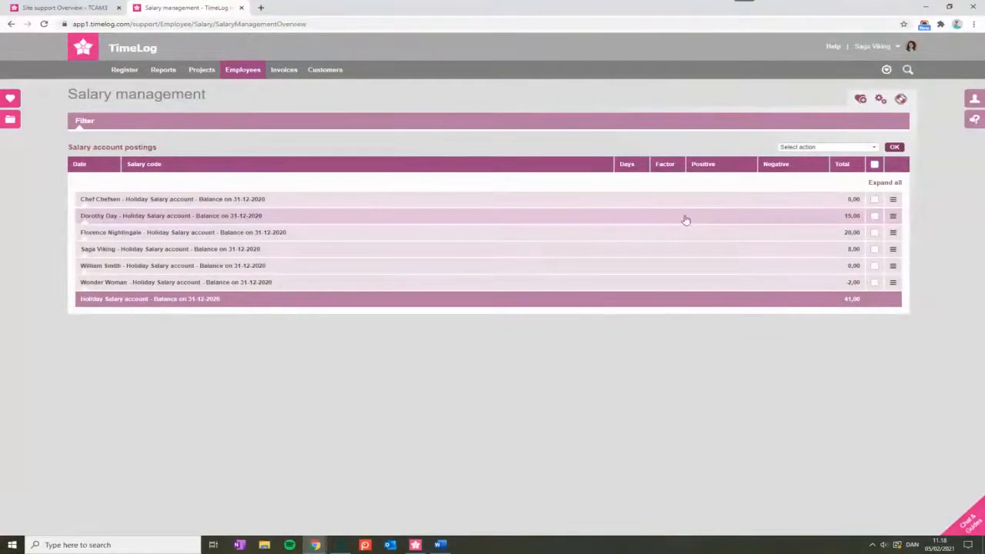
- Extend the end of the filter period to today's date, 05-02-2021, and show the Holiday balances collapsed per employee
click(530, 125)
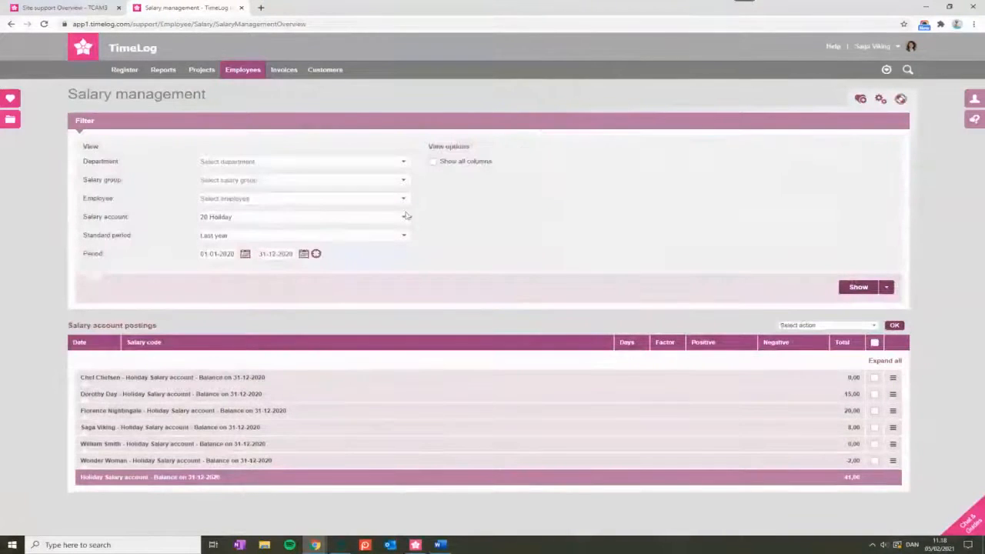
click(315, 253)
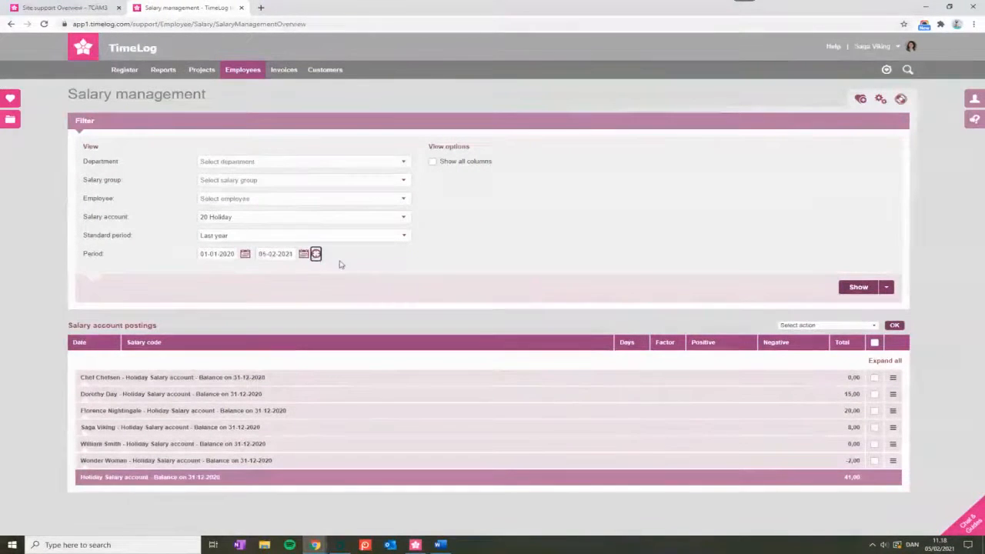
click(855, 289)
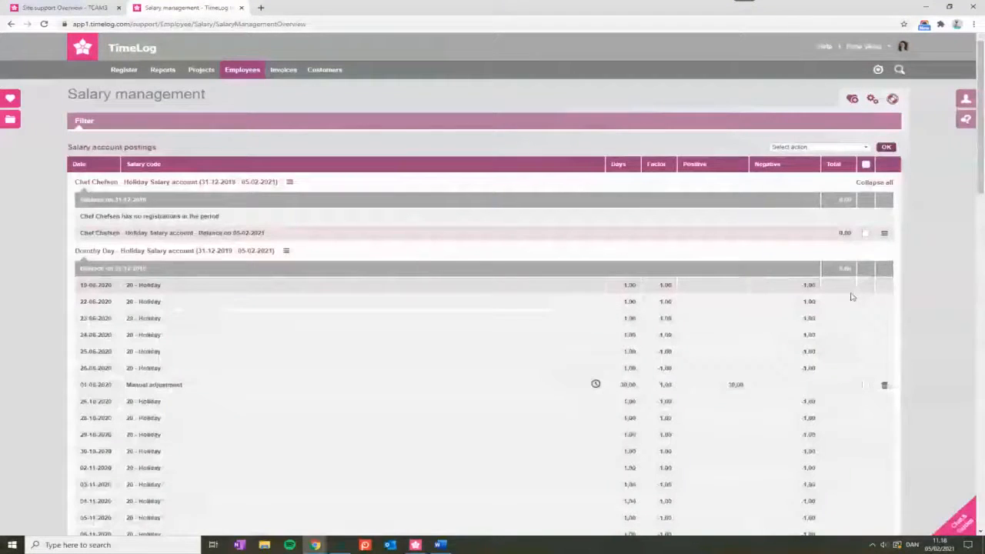
click(874, 183)
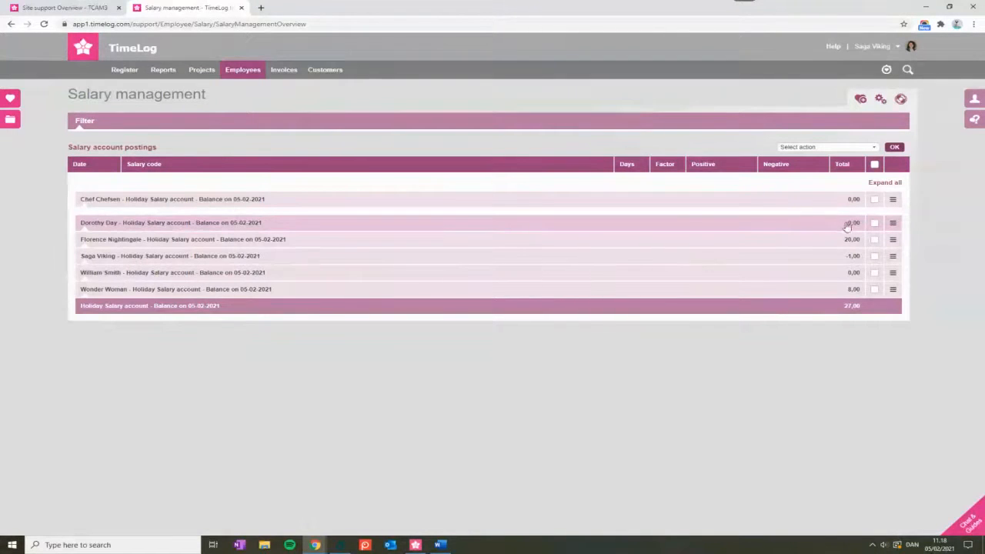
- Add a new adjustment of 25 days dated 05-02-2021 to the second listed employee's Holiday account, then collapse the postings
click(894, 224)
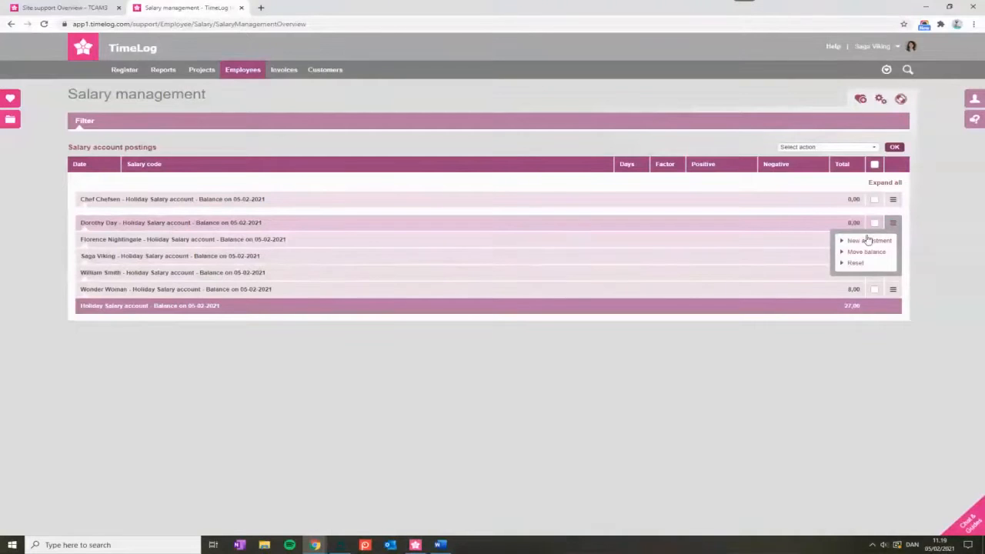
click(867, 241)
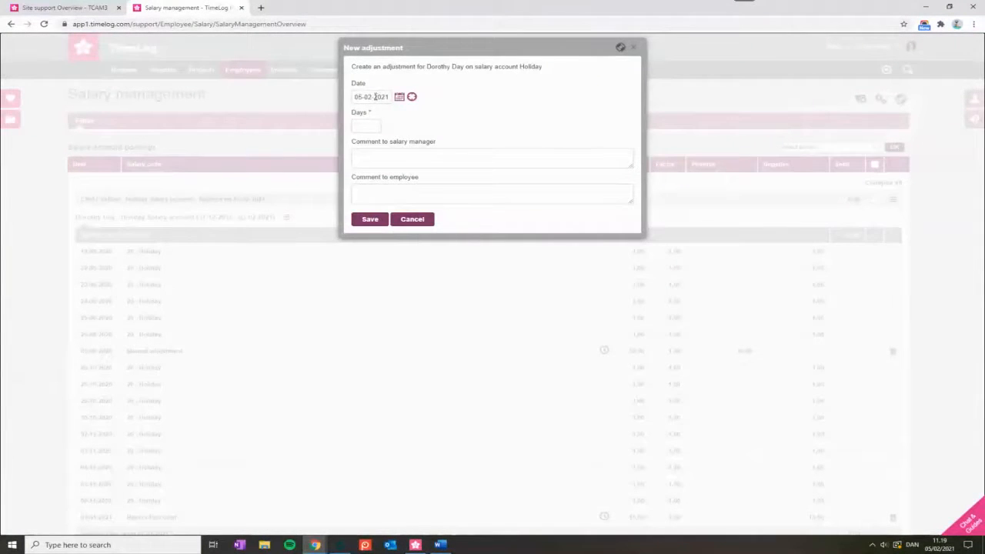
click(368, 124)
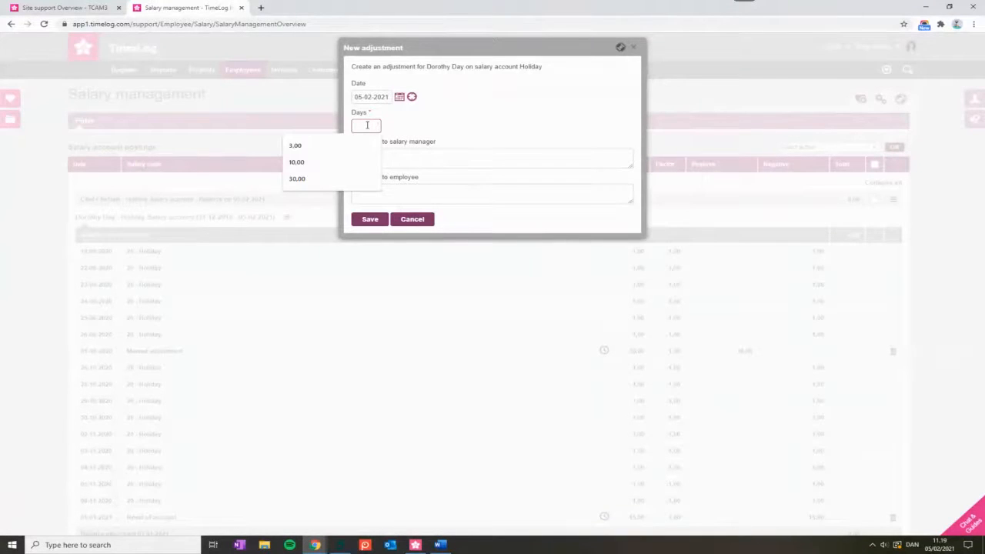
text(29)
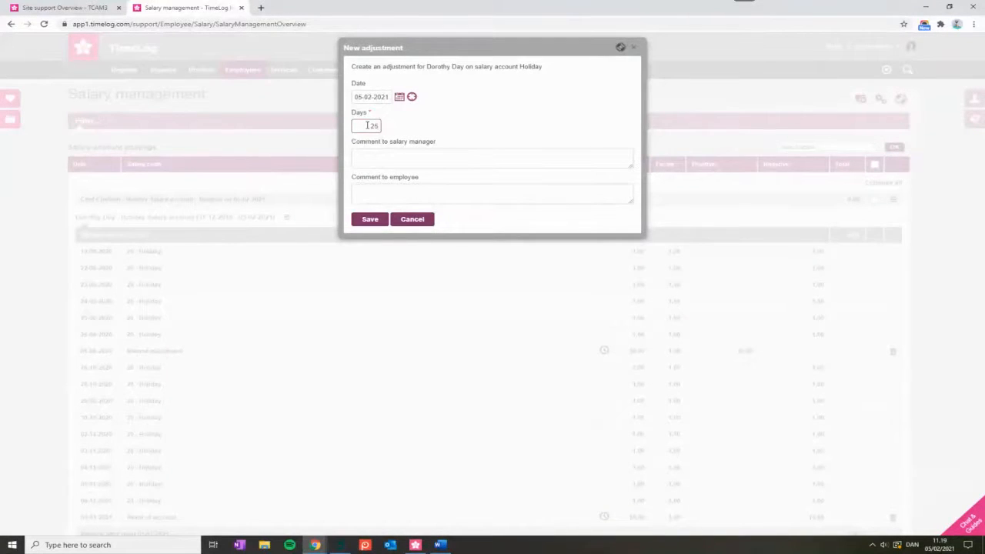
click(373, 221)
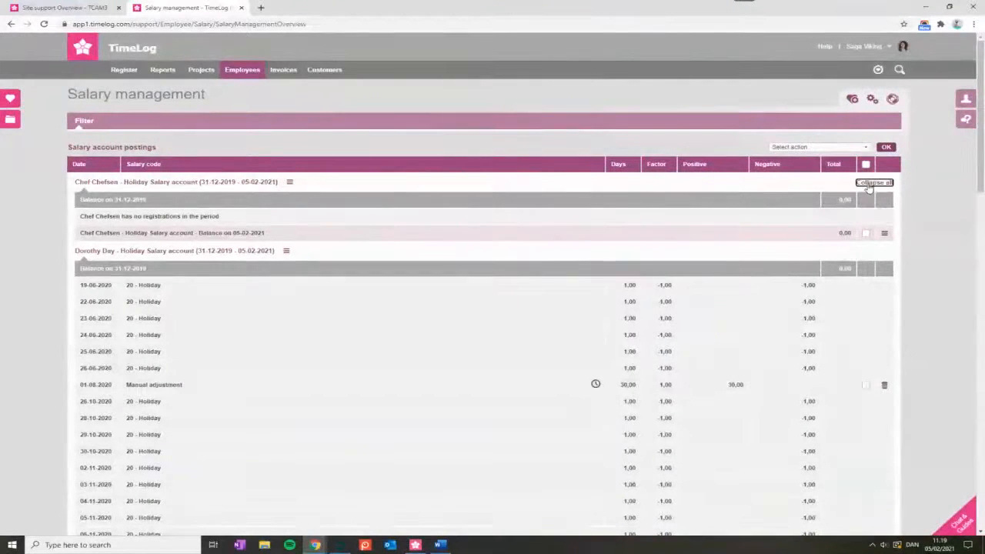
click(870, 184)
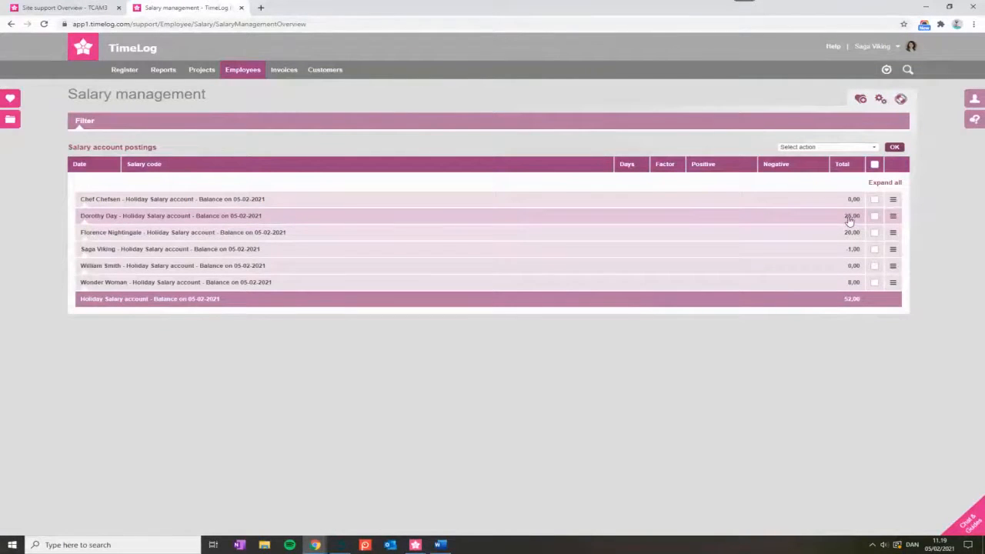
- Reset the Holiday account for all listed employees at once with the date 05-02-2021, then collapse the postings
click(875, 164)
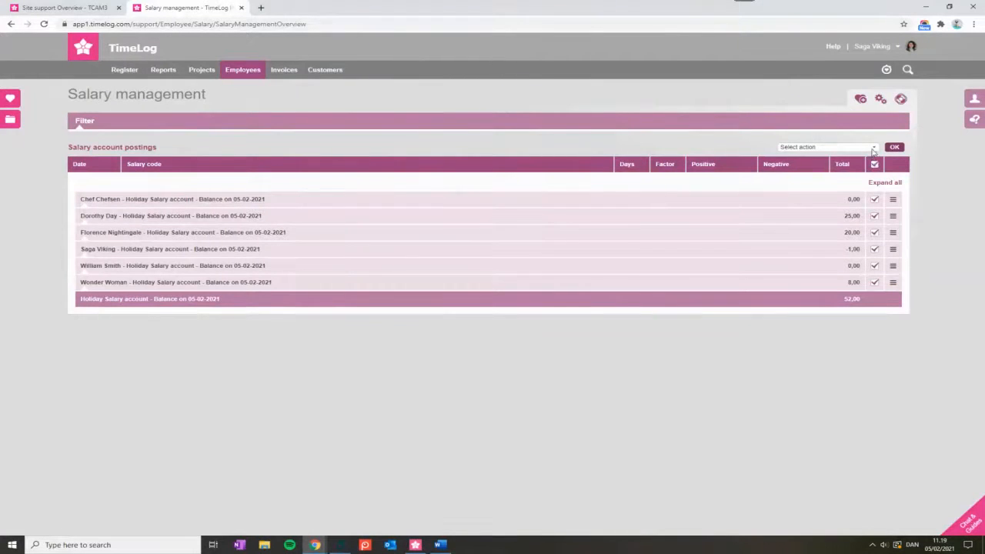
click(873, 148)
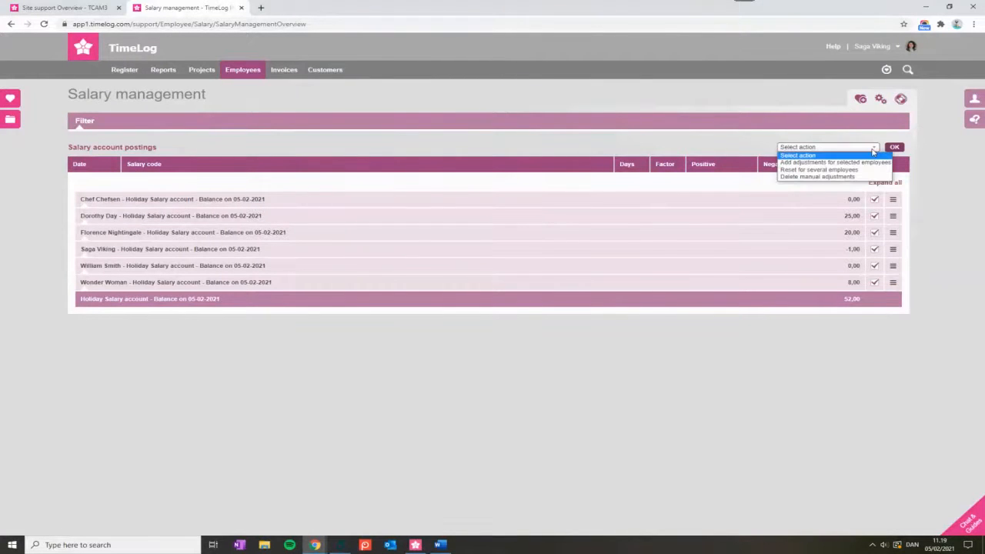
click(822, 171)
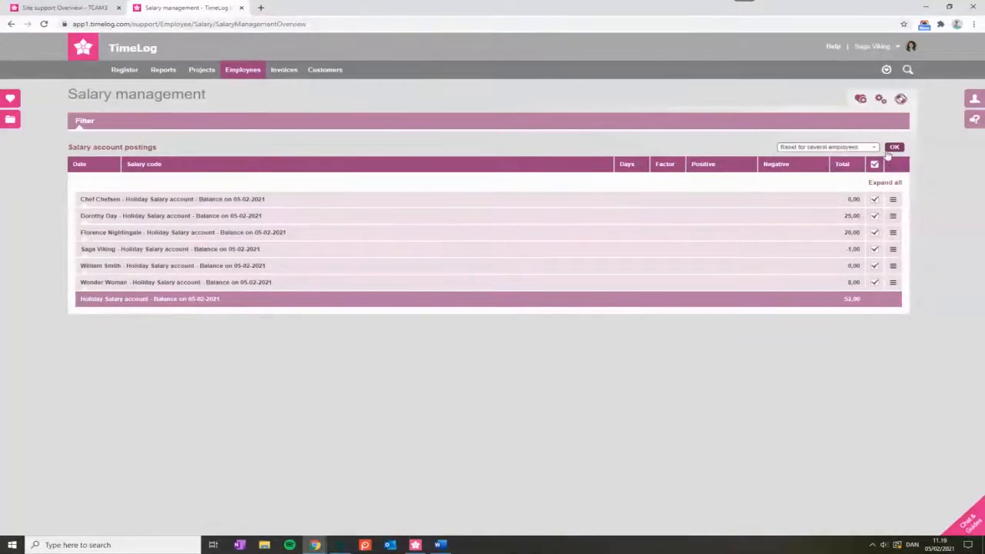
click(895, 147)
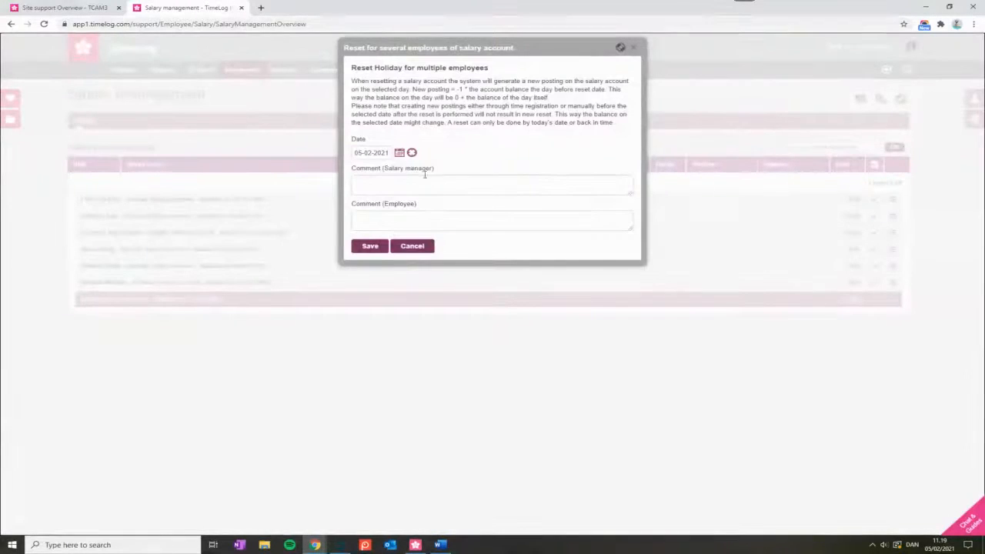
click(400, 154)
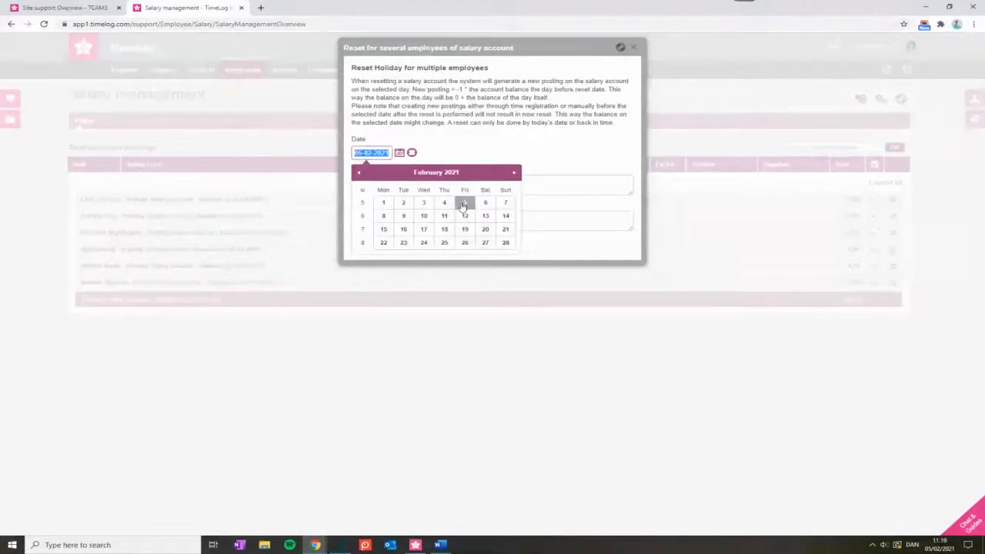
click(462, 206)
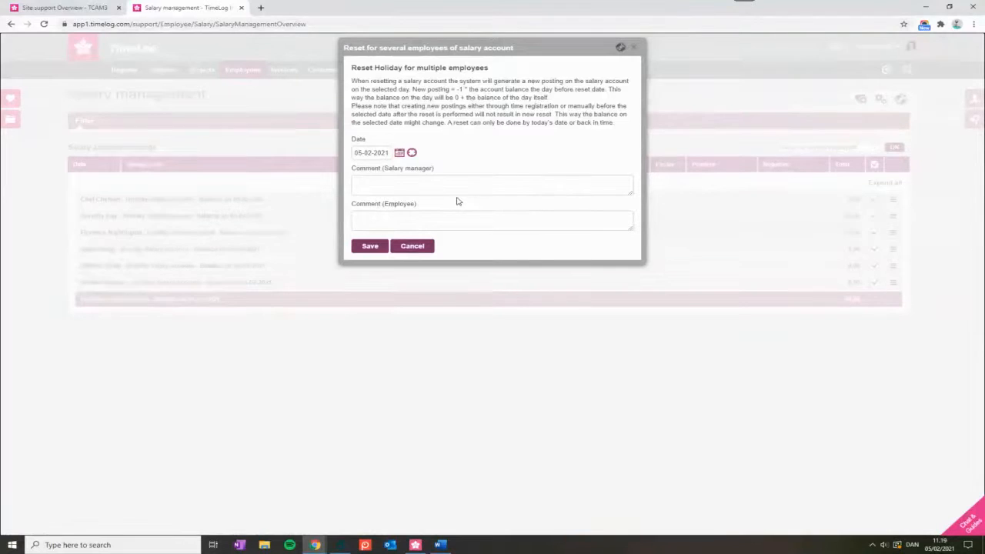
click(369, 247)
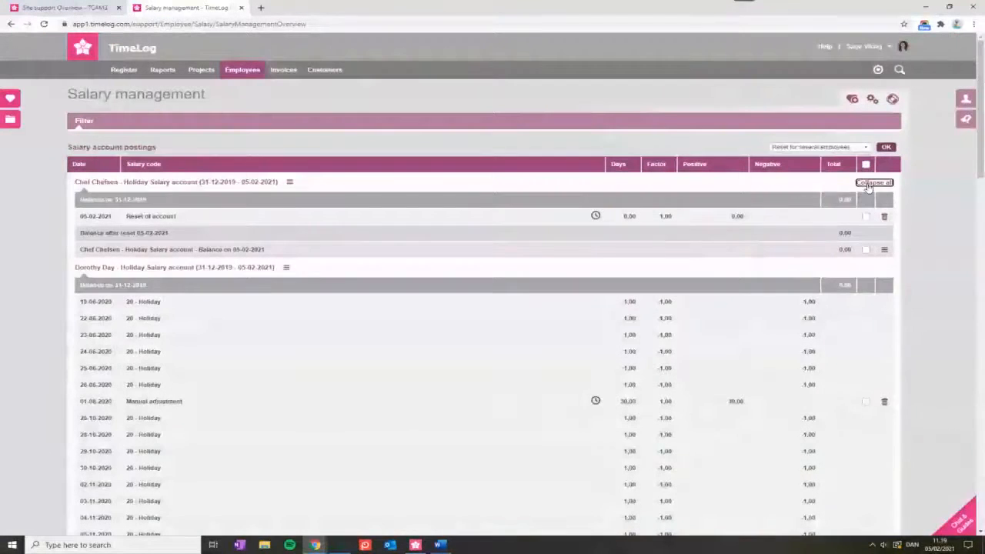
click(870, 184)
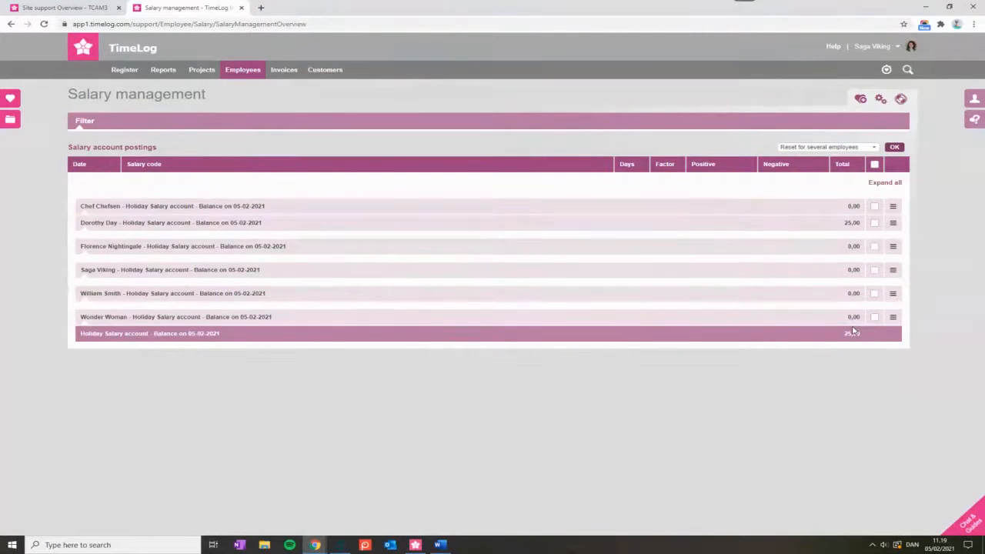
- Reopen the salary management filter and open the salary account choice
click(215, 123)
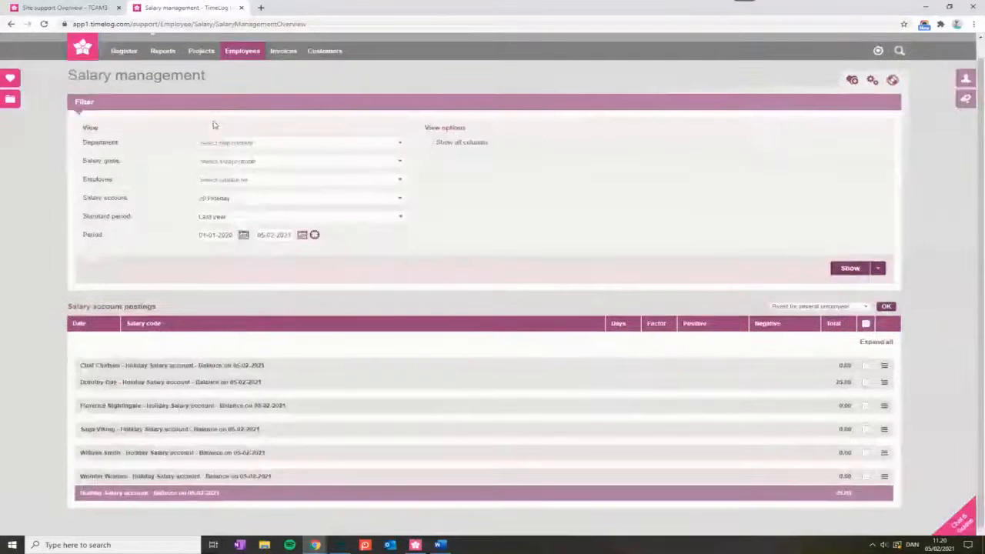
click(231, 198)
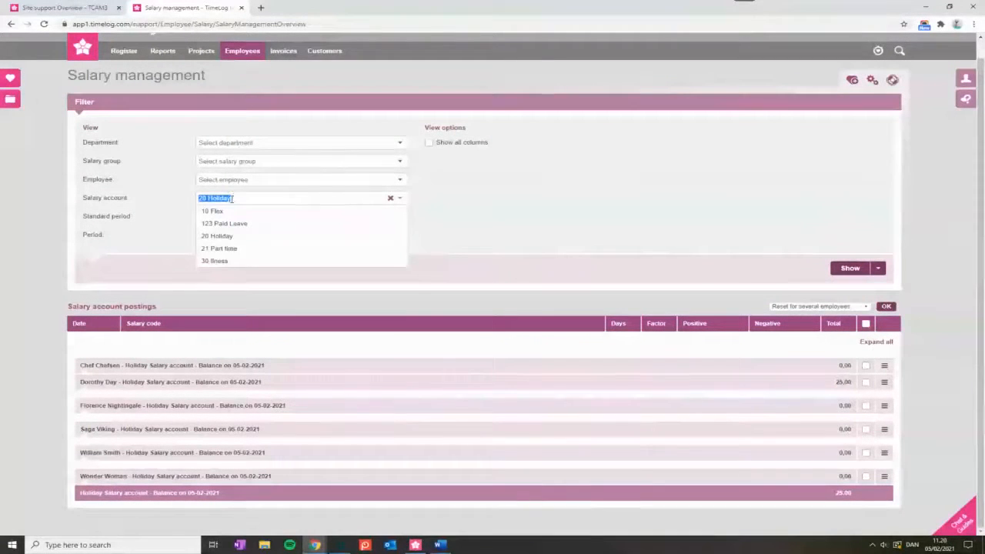